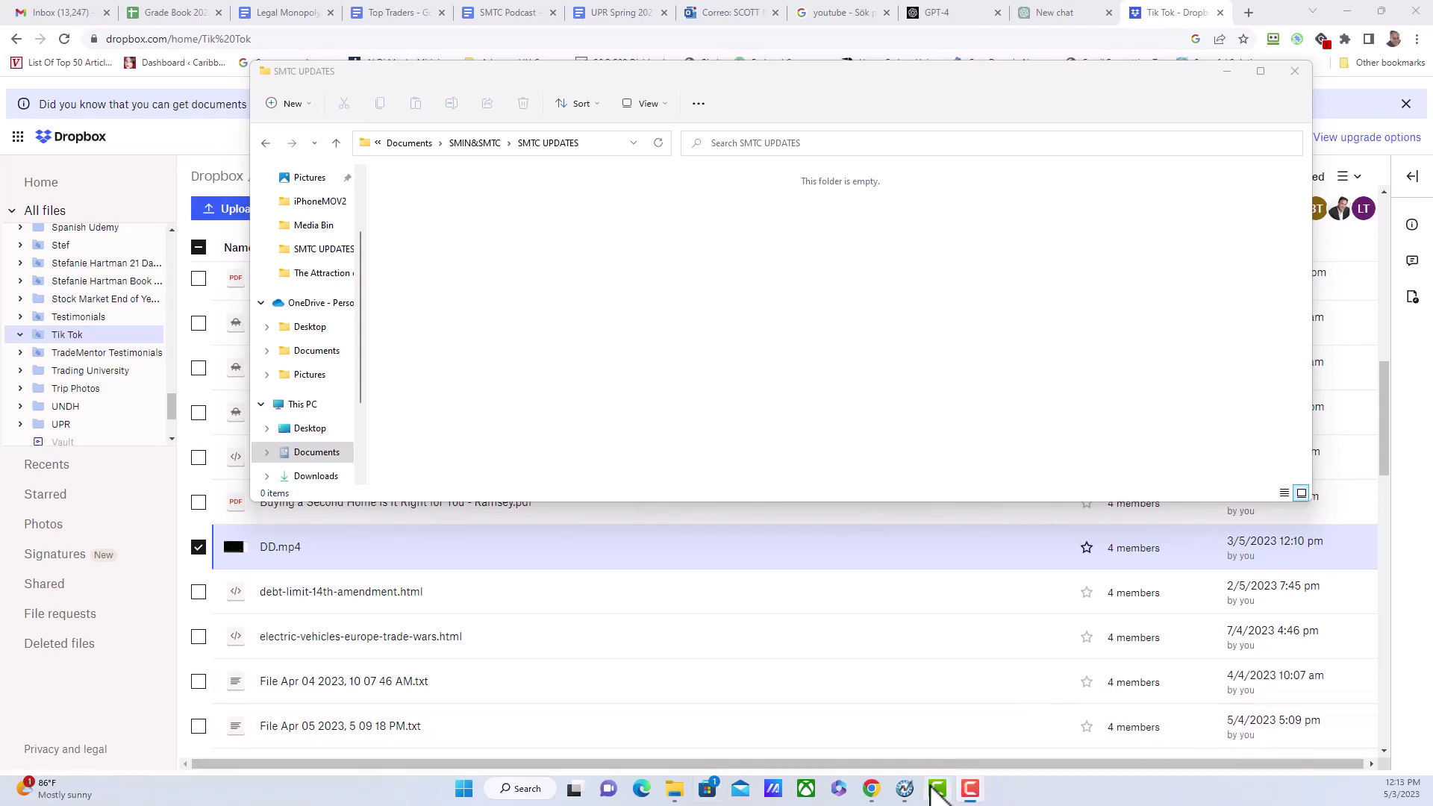
- Switch to Track 'n Trade Live Stocks and show the daily chart of the SPDR Dow Jones ETF (DIA) from the Dow 30 list
click(905, 789)
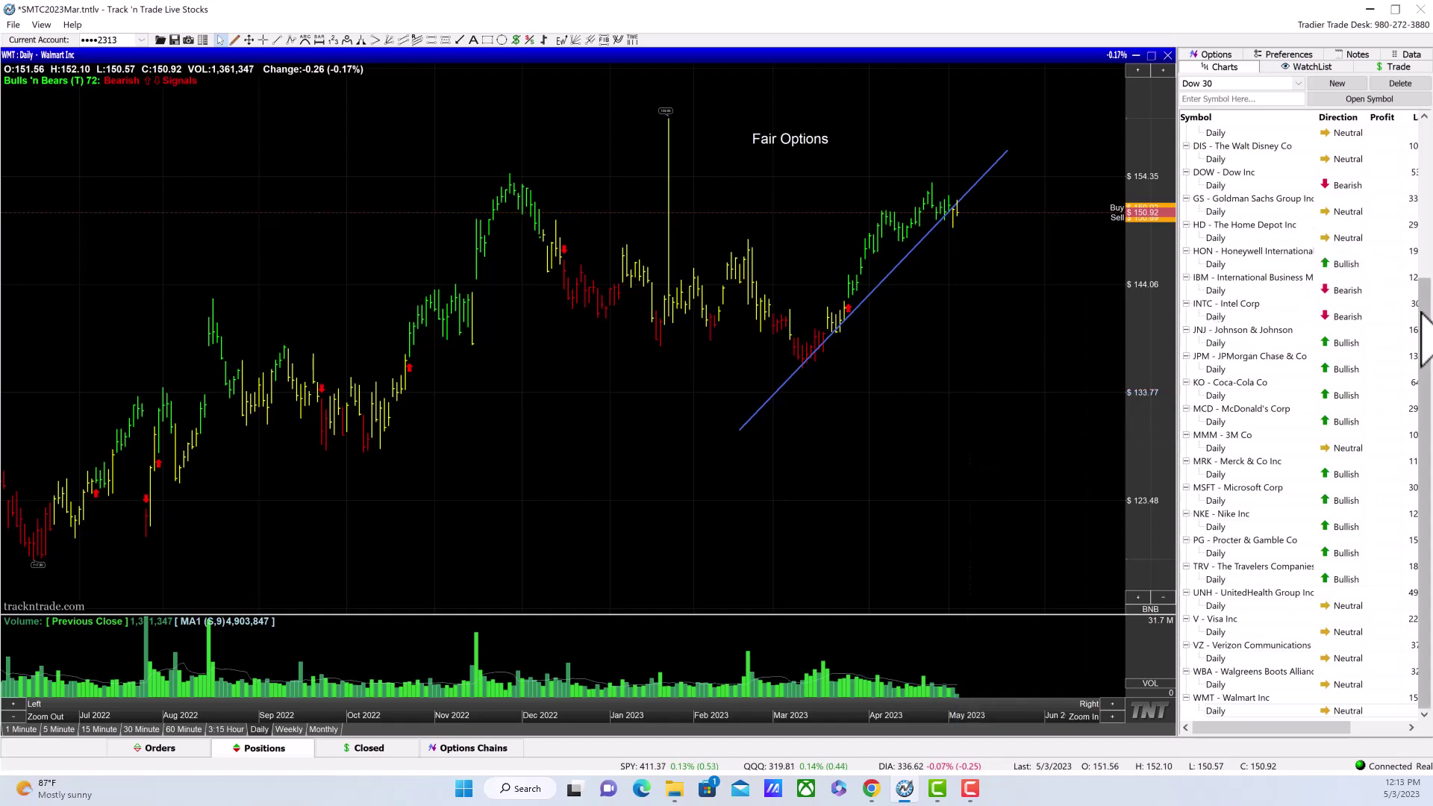
scroll(1306, 421, up, 3)
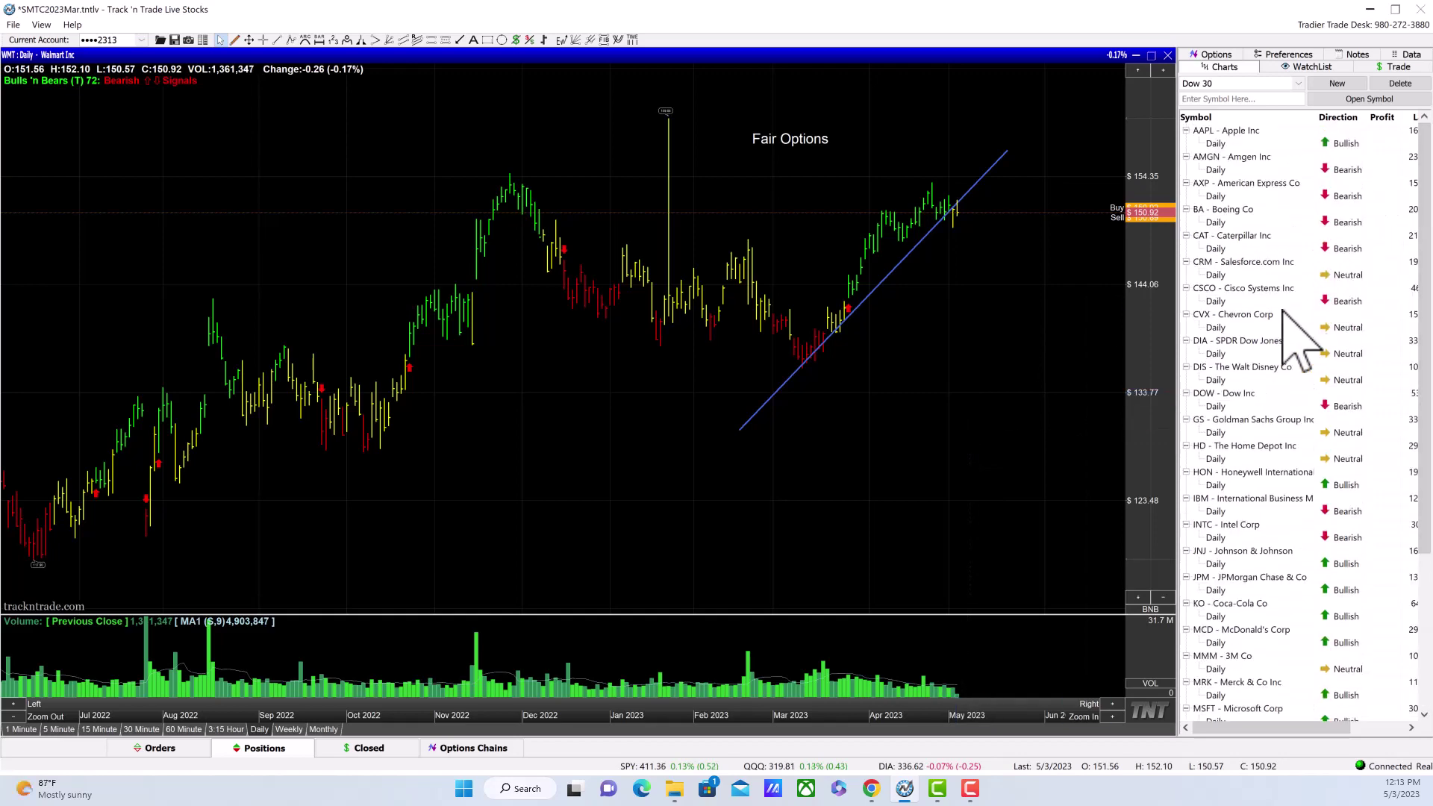
click(1251, 351)
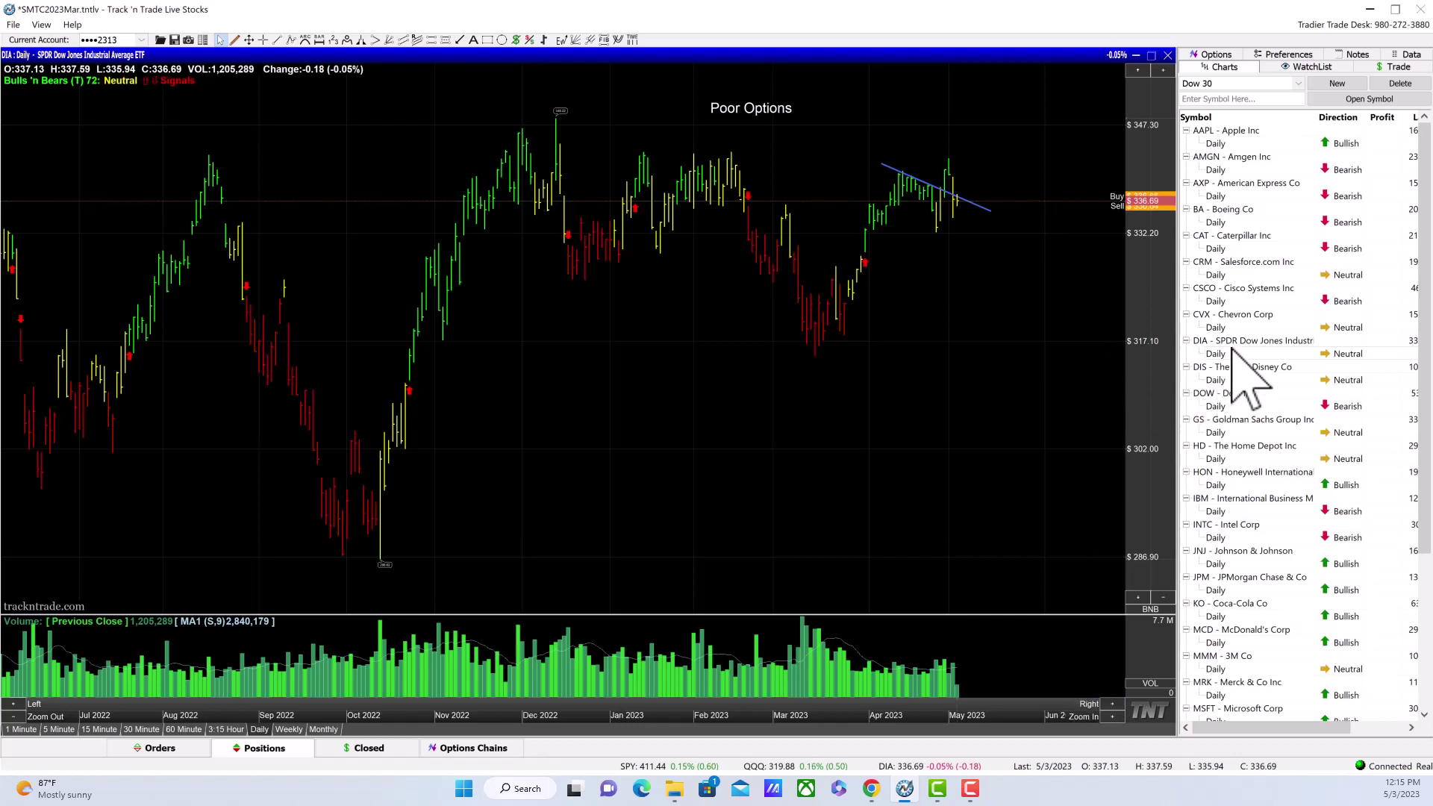
- Review the daily charts of the Dow 30 stocks from Apple through Caterpillar for trend direction and options rating
click(1248, 142)
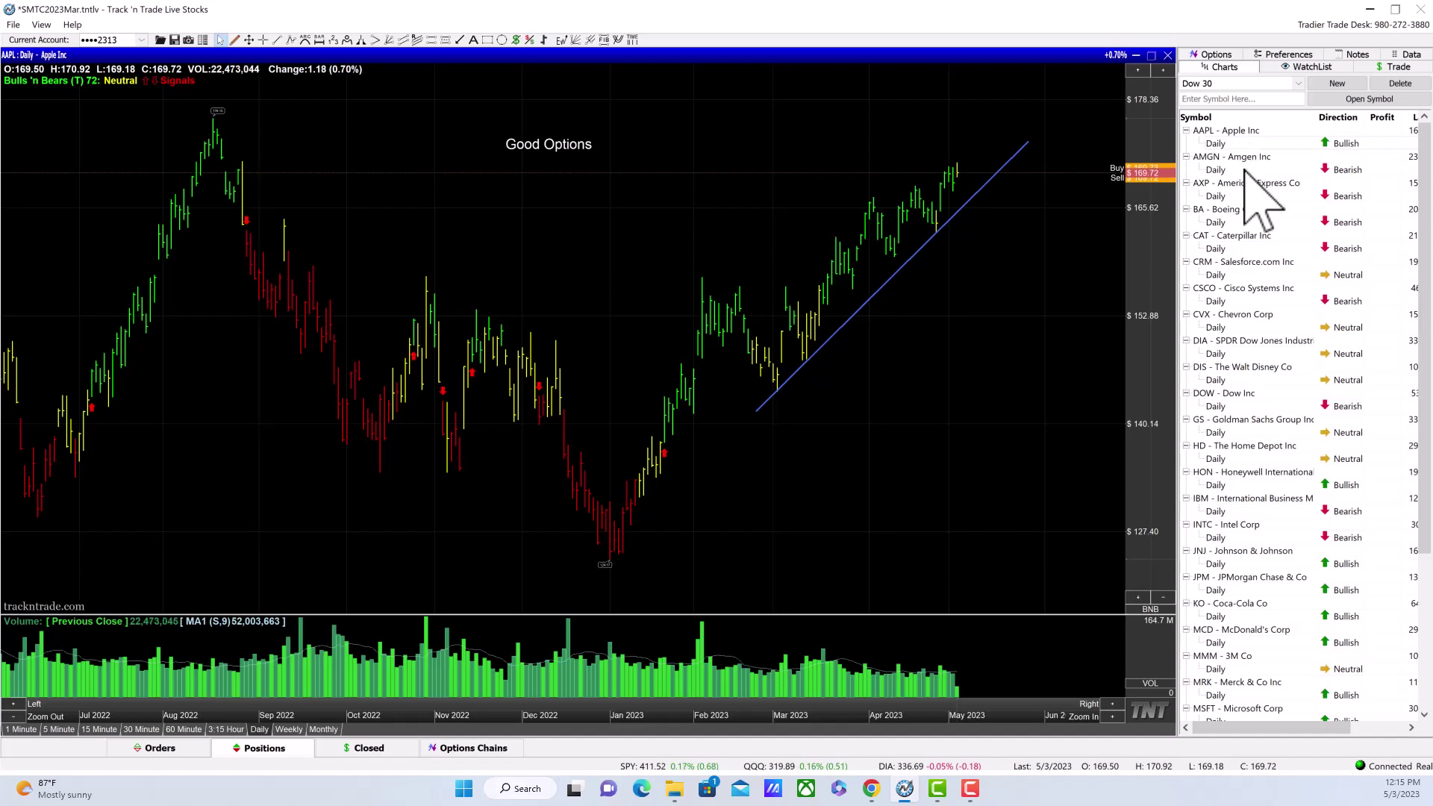
click(1244, 168)
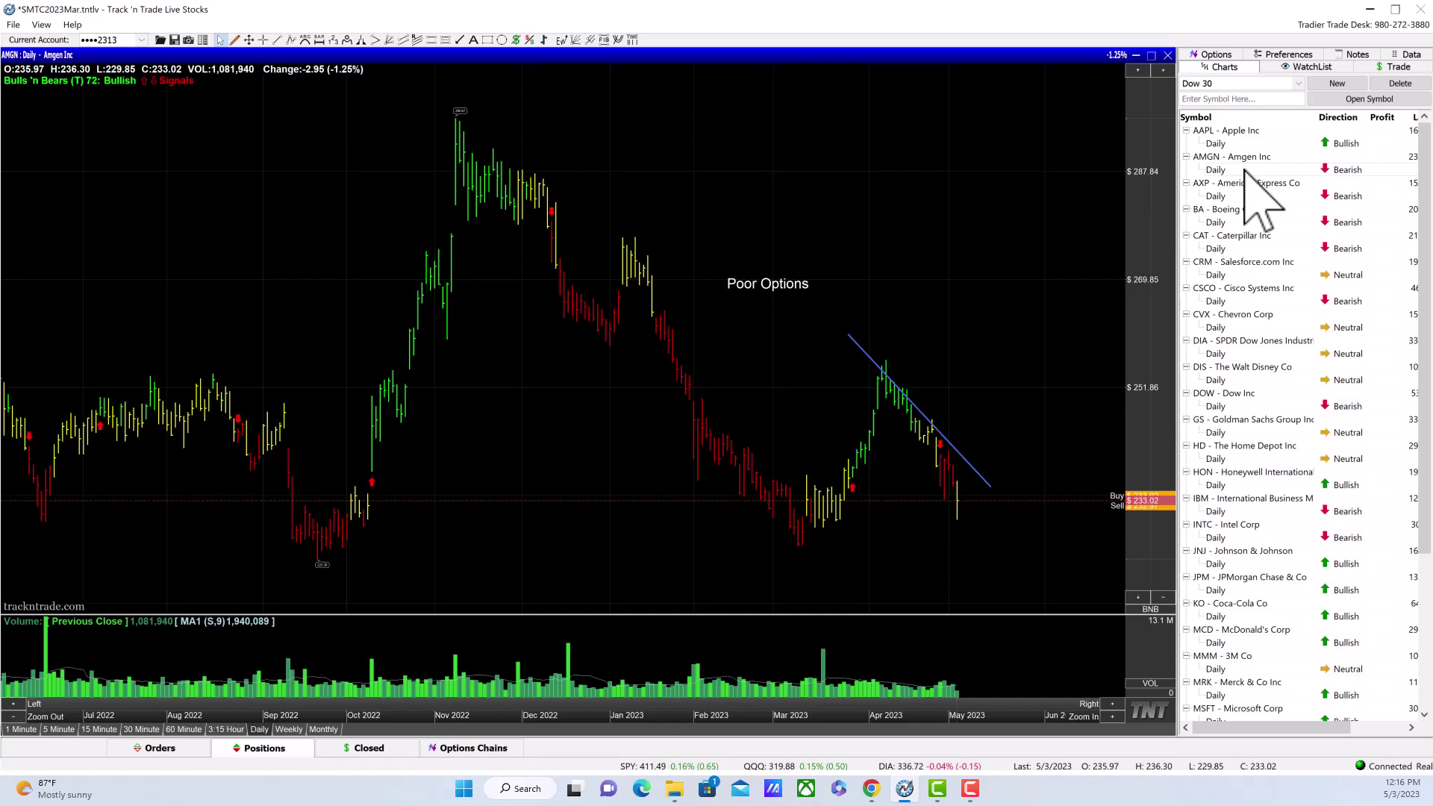
key(Down)
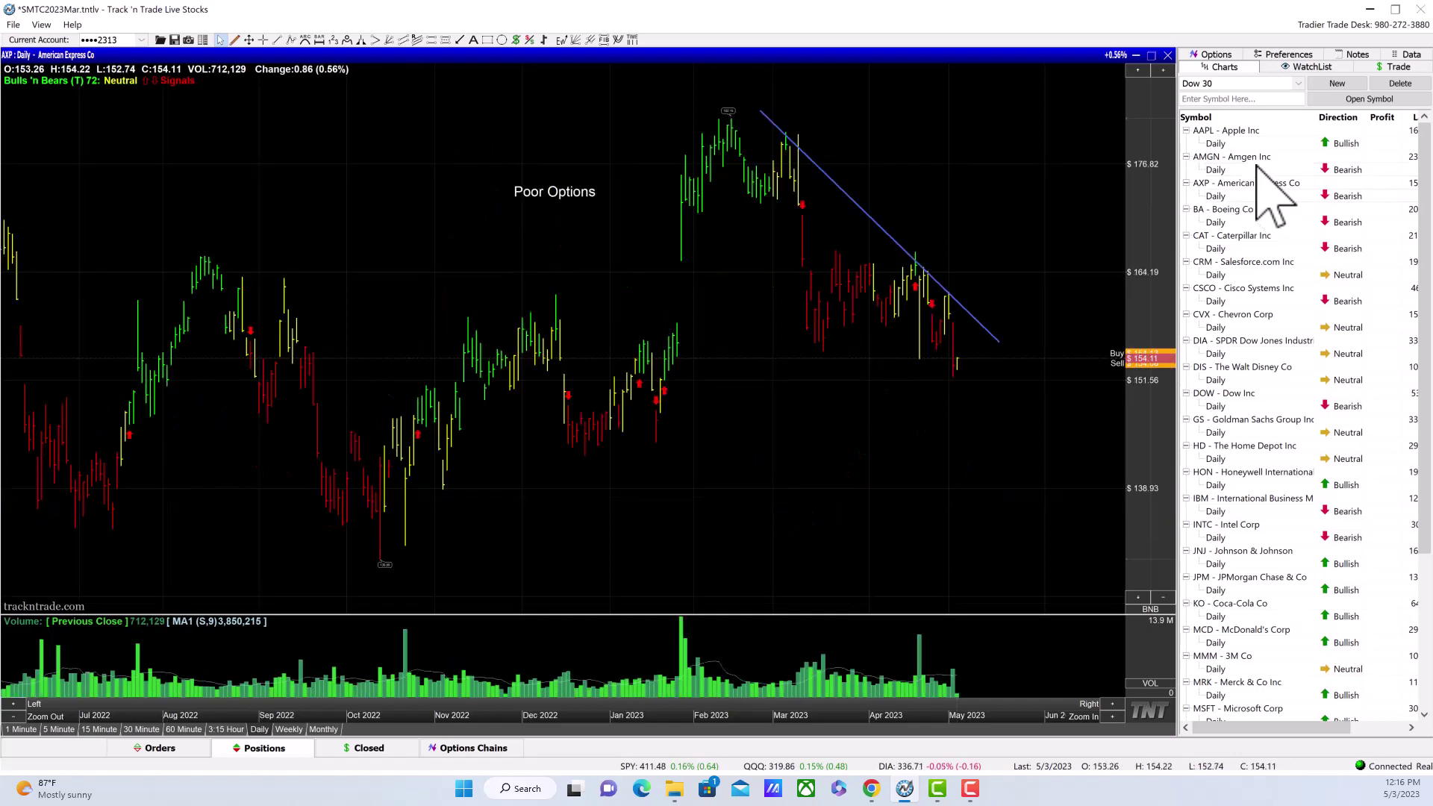
click(1248, 140)
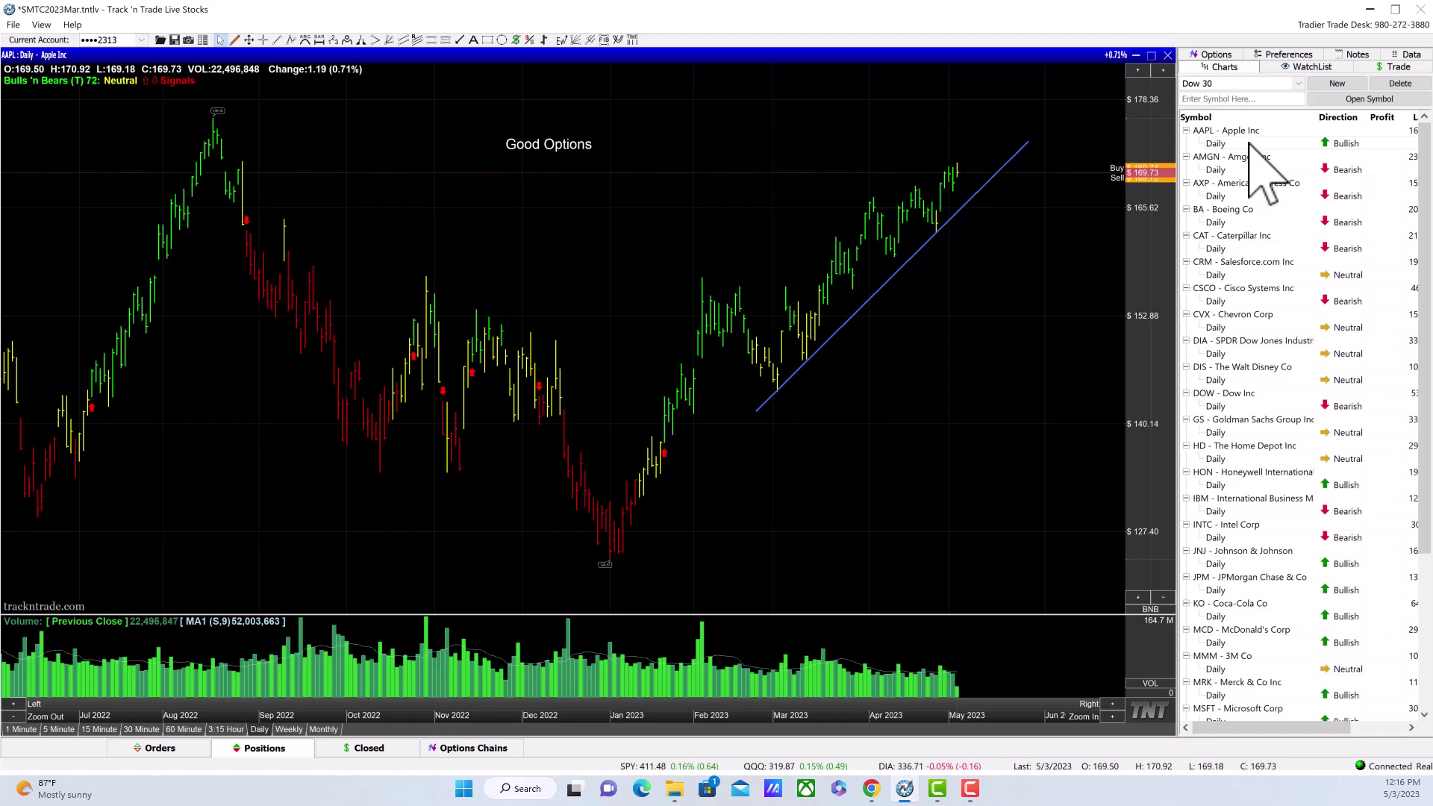
key(Down)
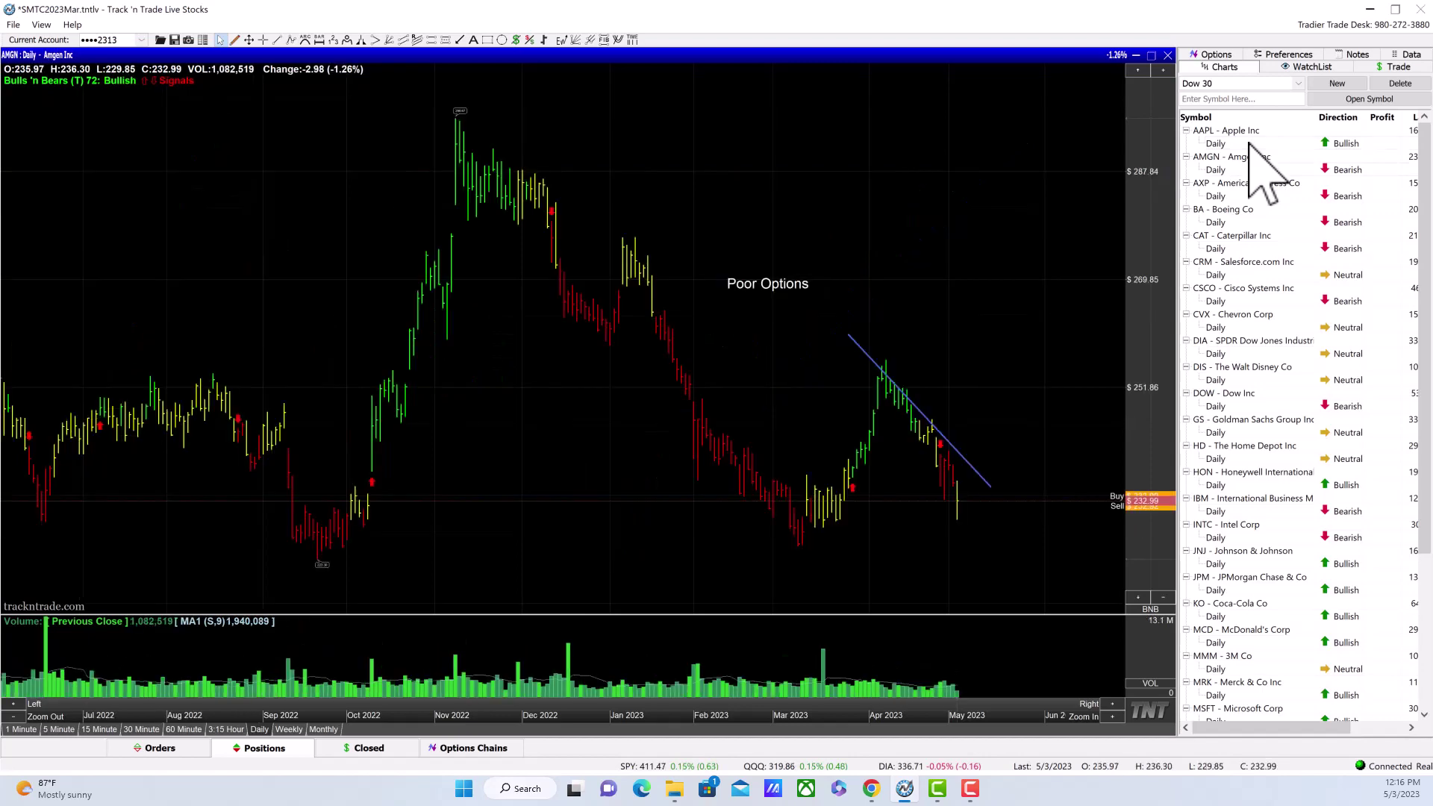
key(Down)
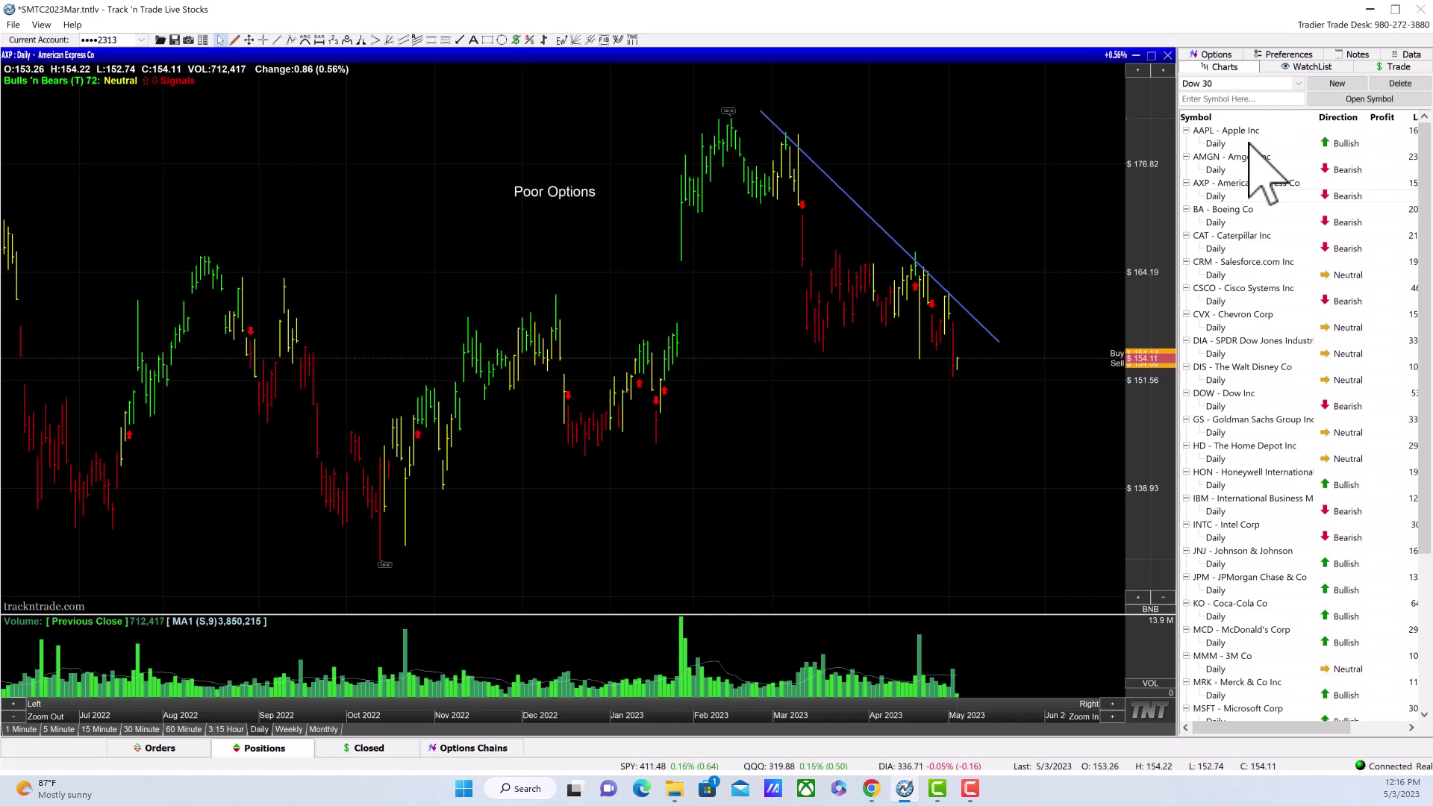
key(Down)
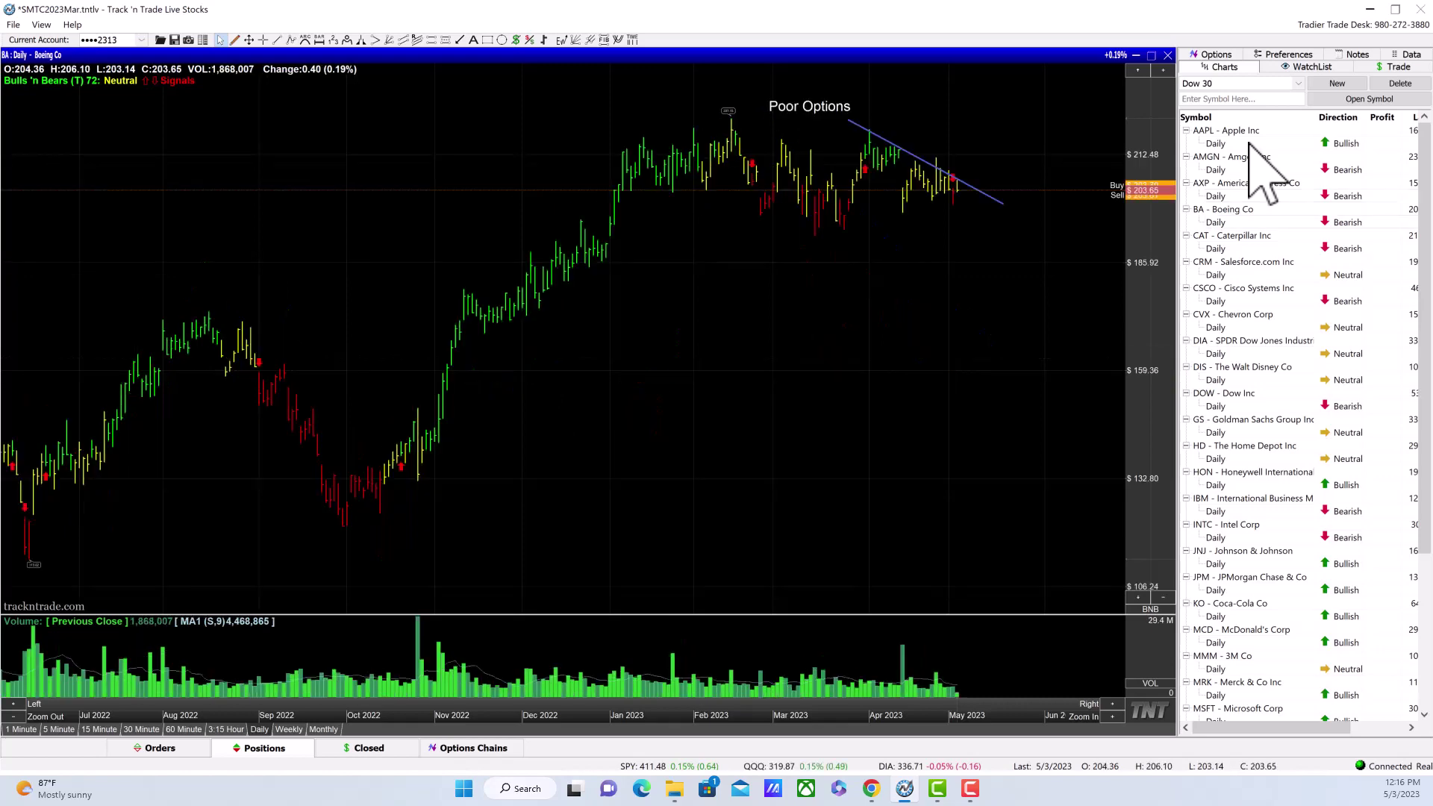
key(Down)
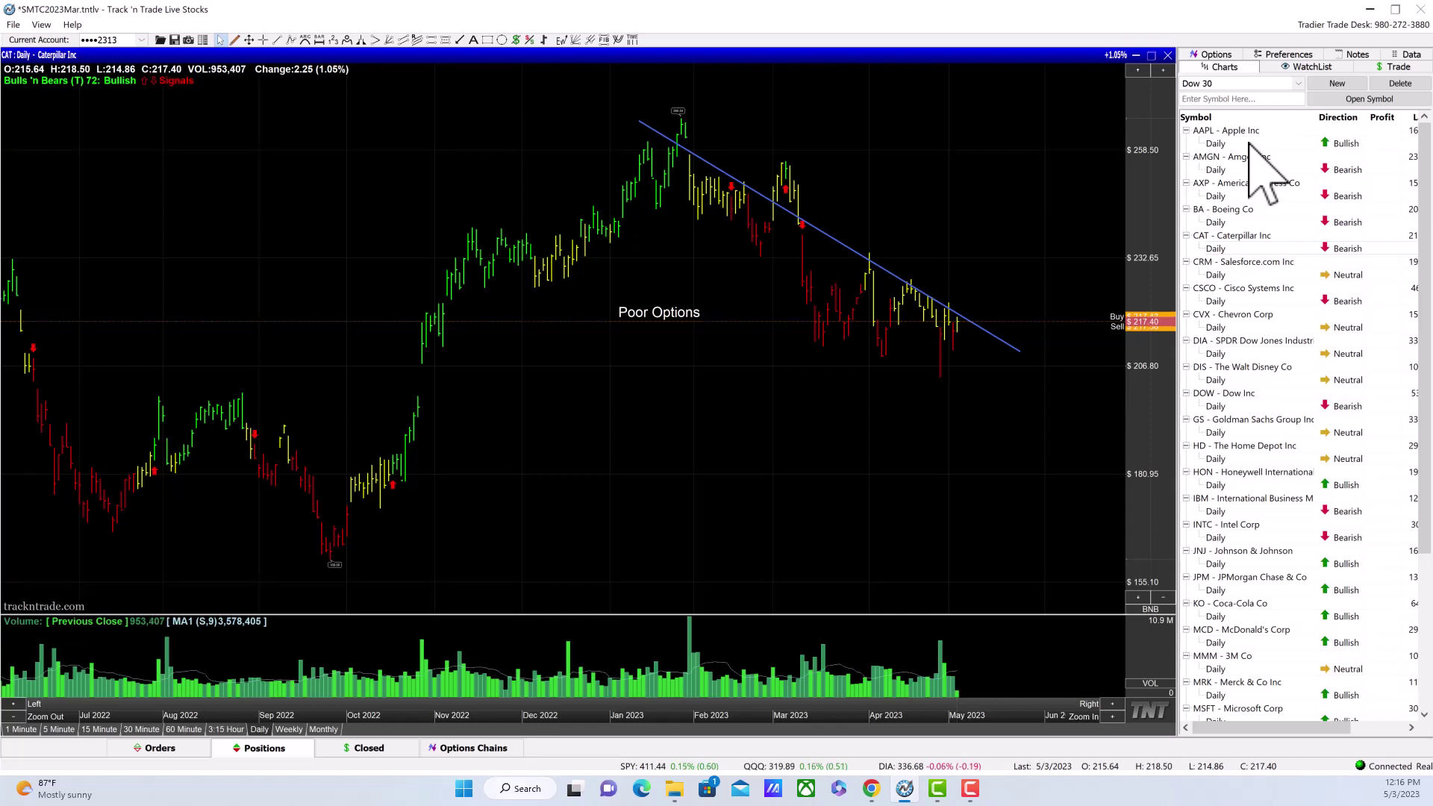
- Review the daily charts of Salesforce, Cisco, Chevron and the DIA ETF against their trendlines
key(Down)
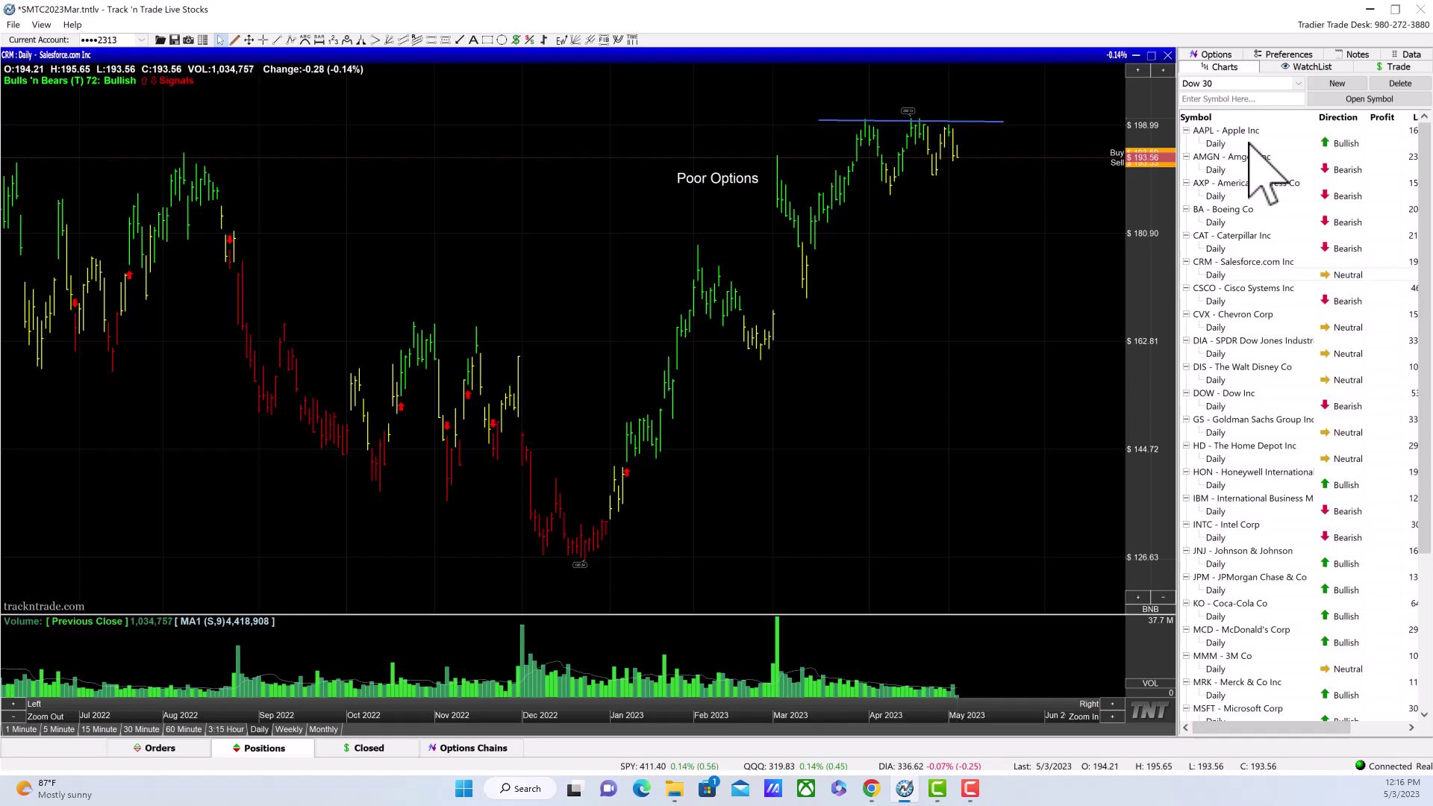
key(Down)
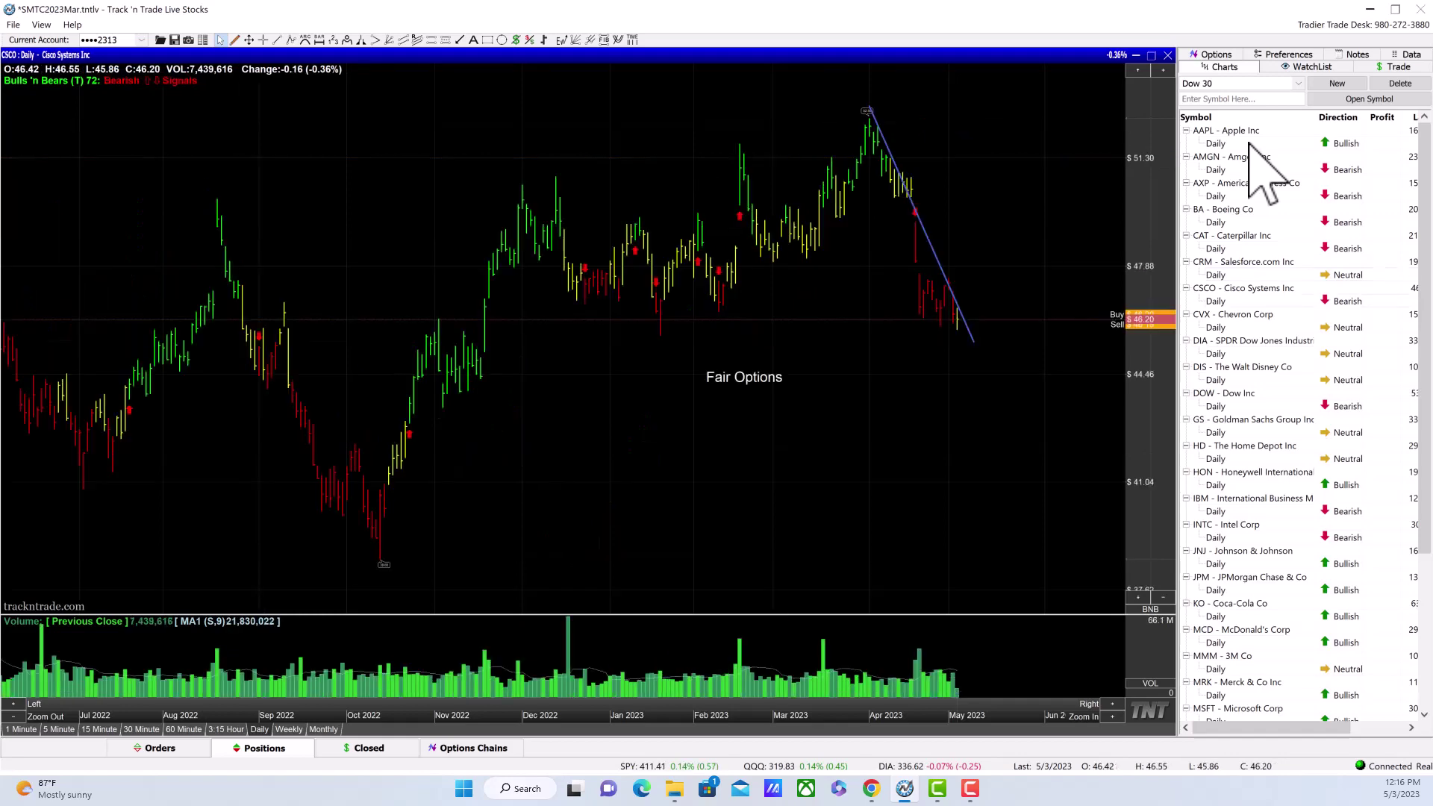
key(Up)
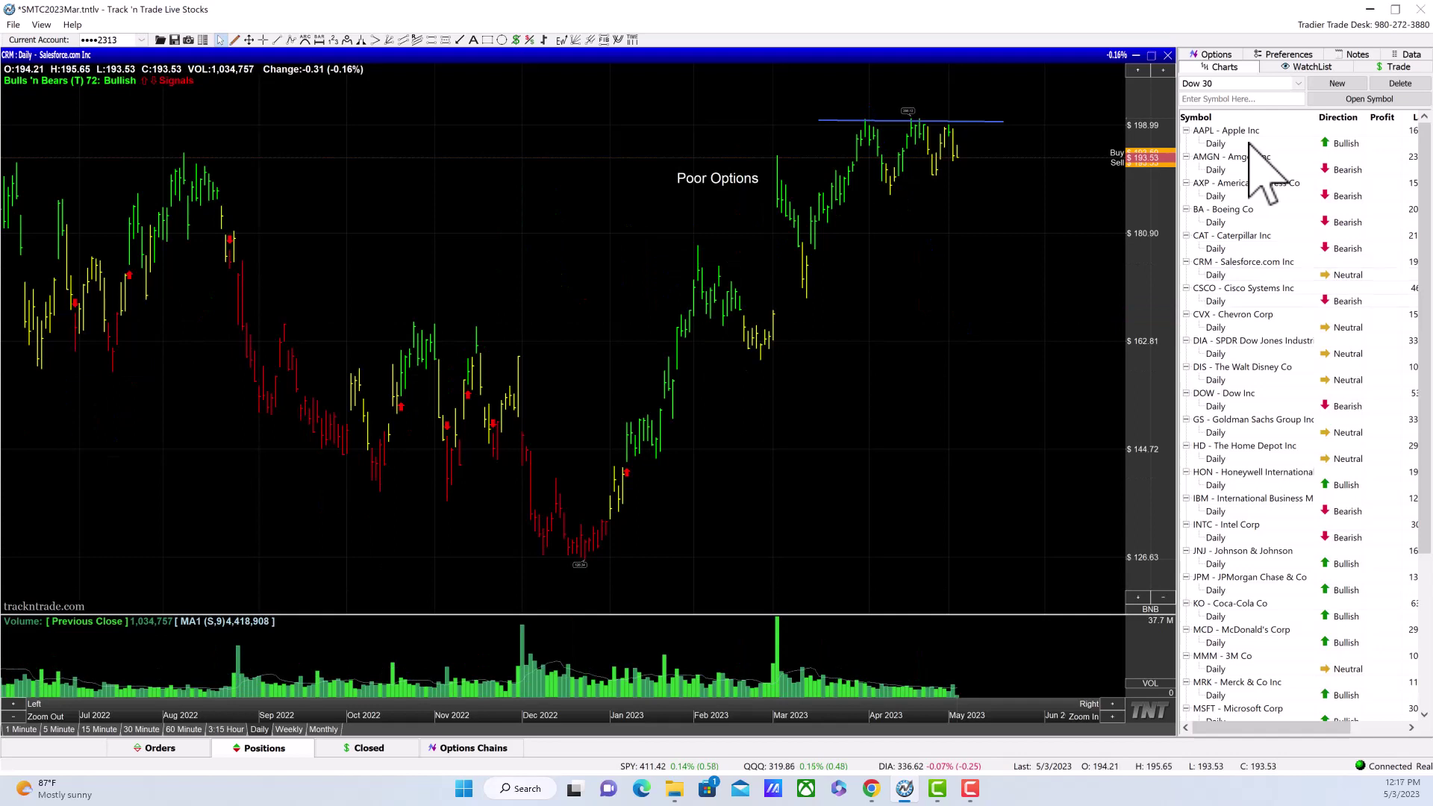
key(Down)
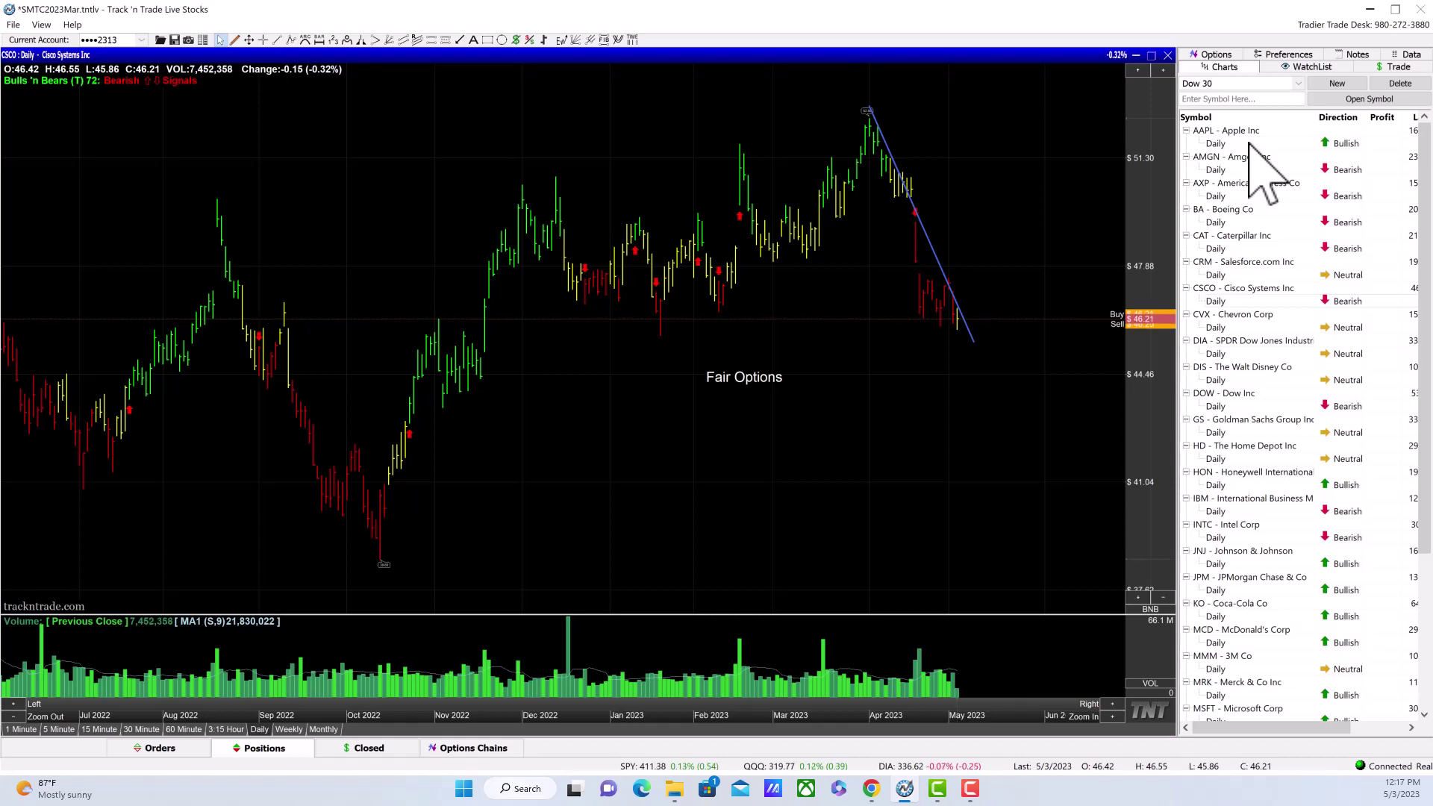
key(Down)
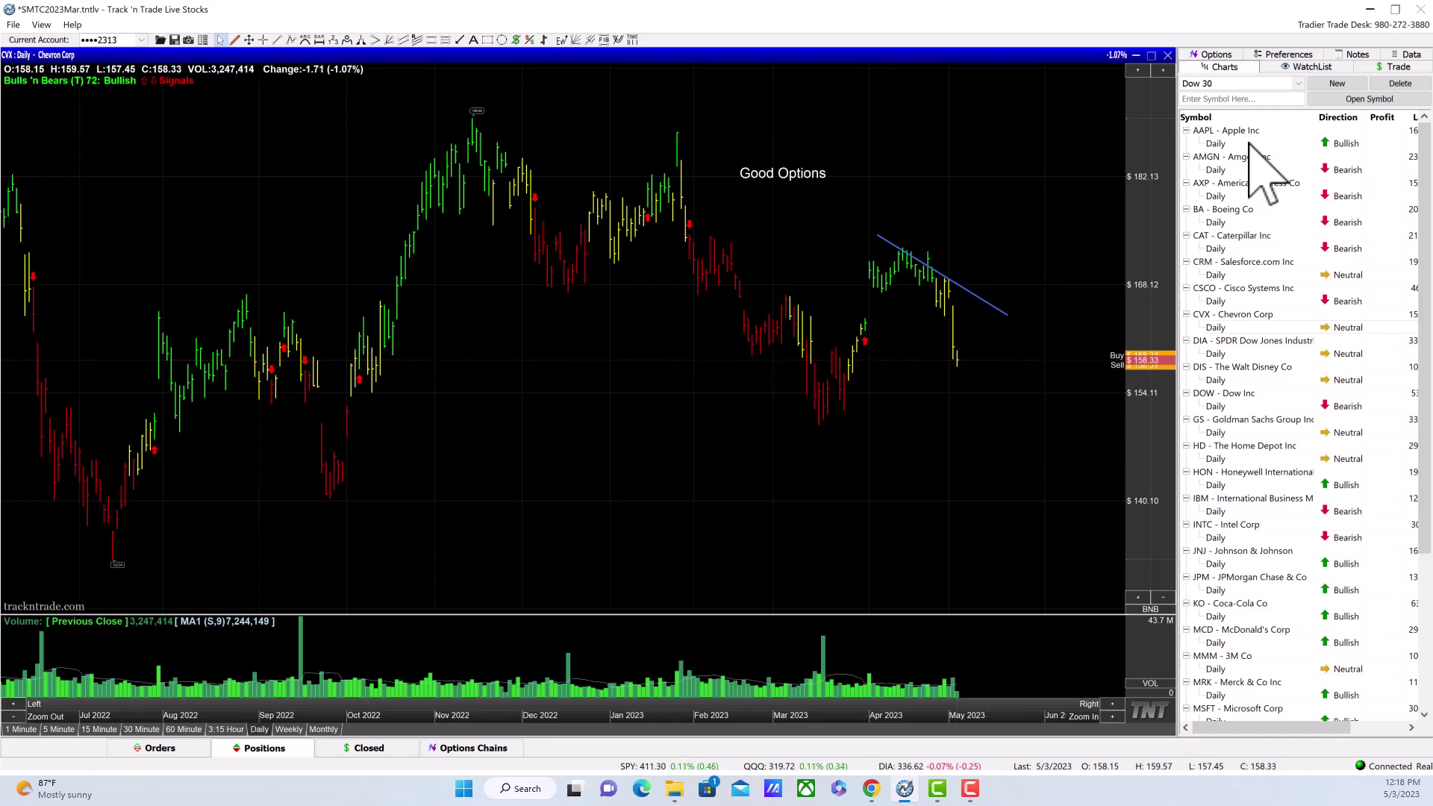
key(Down)
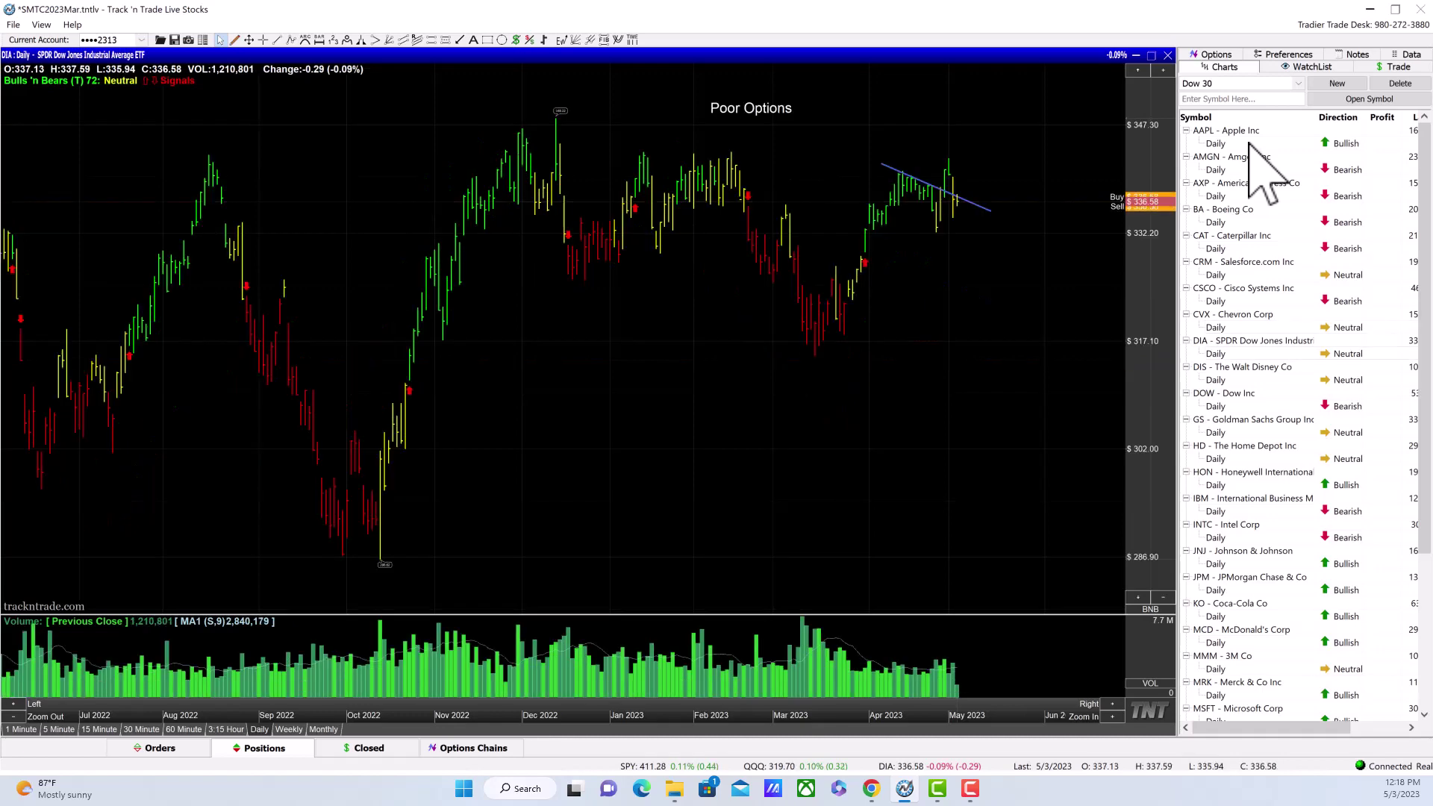
key(Up)
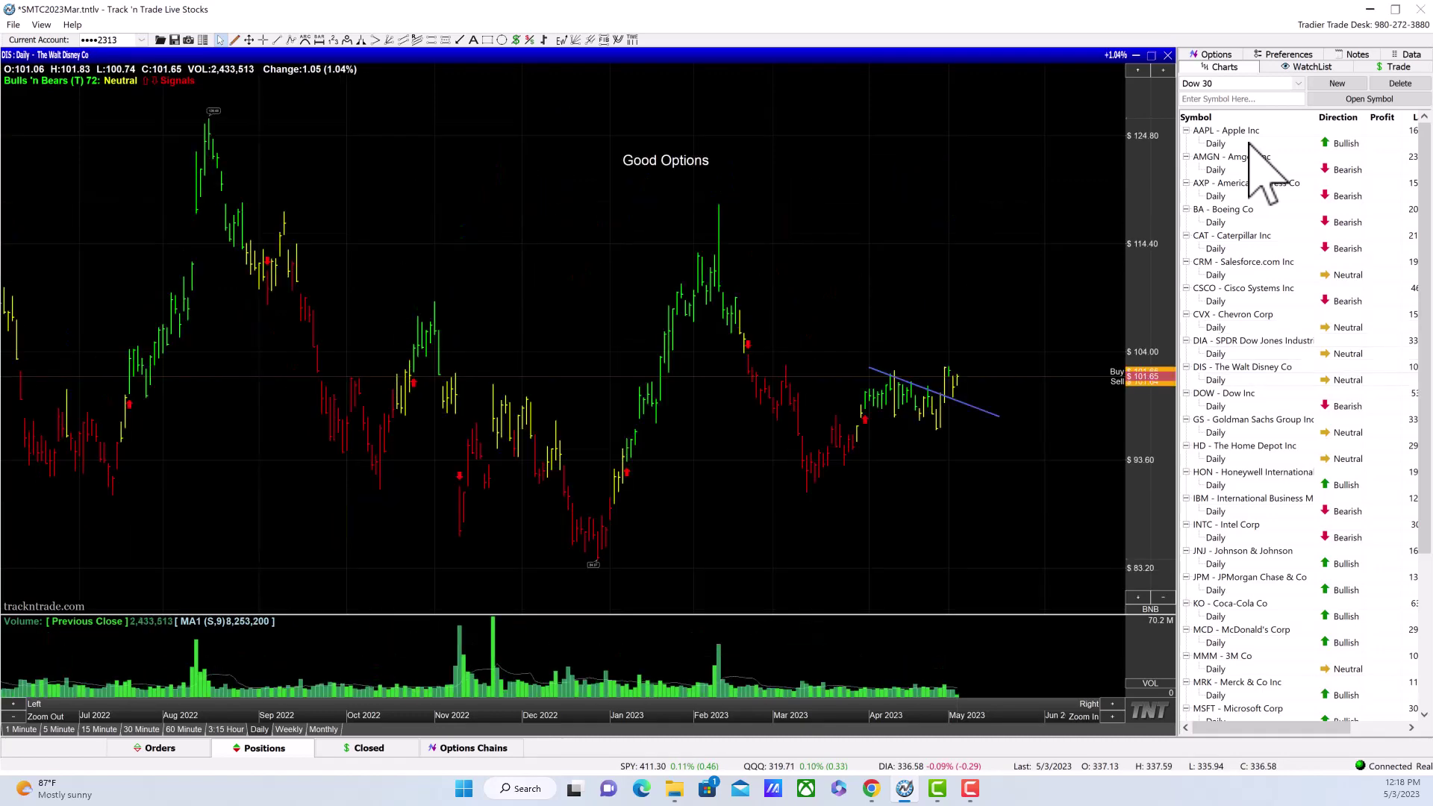
key(Down)
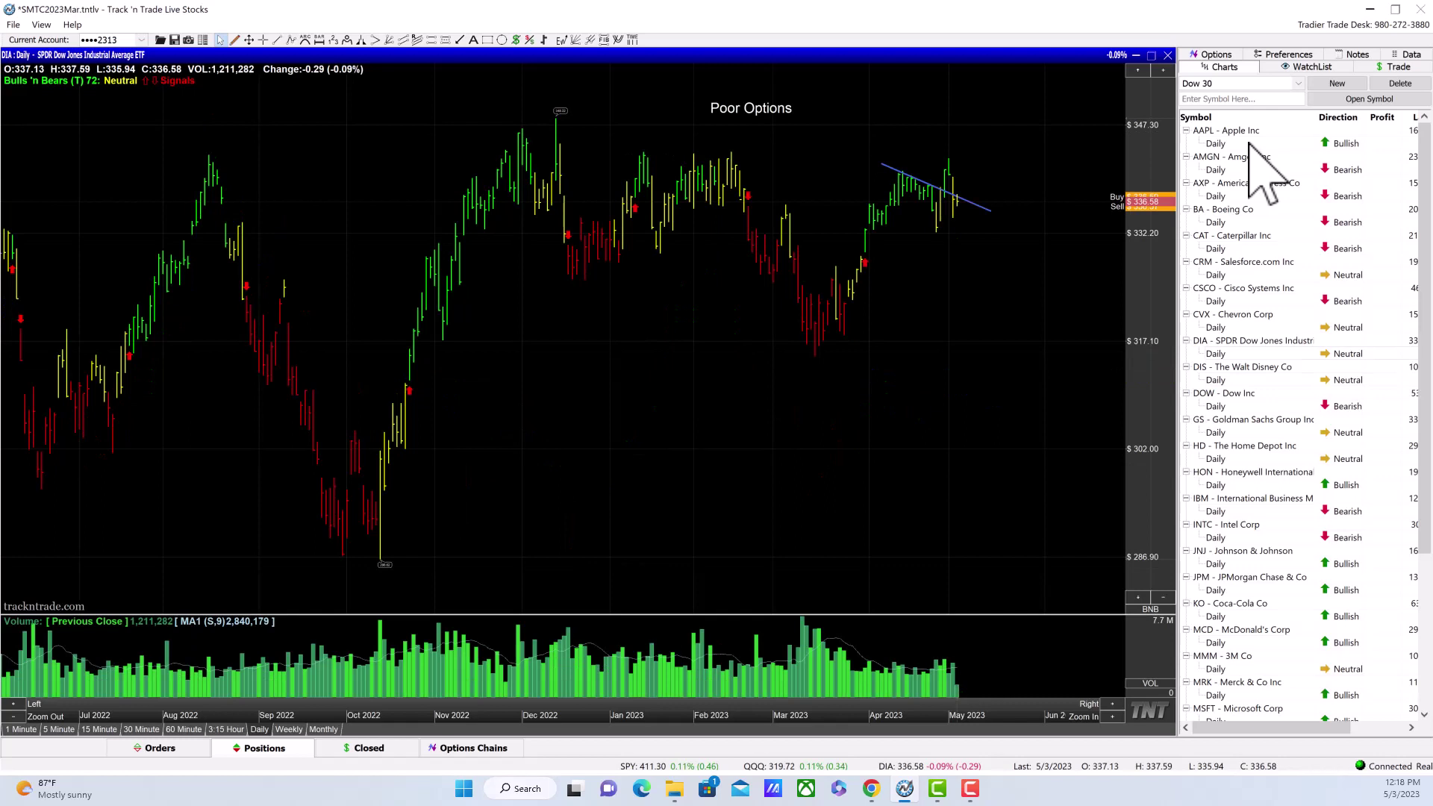
- Review the daily charts of Disney, Dow Inc, Goldman Sachs and Home Depot against their trendlines
key(Down)
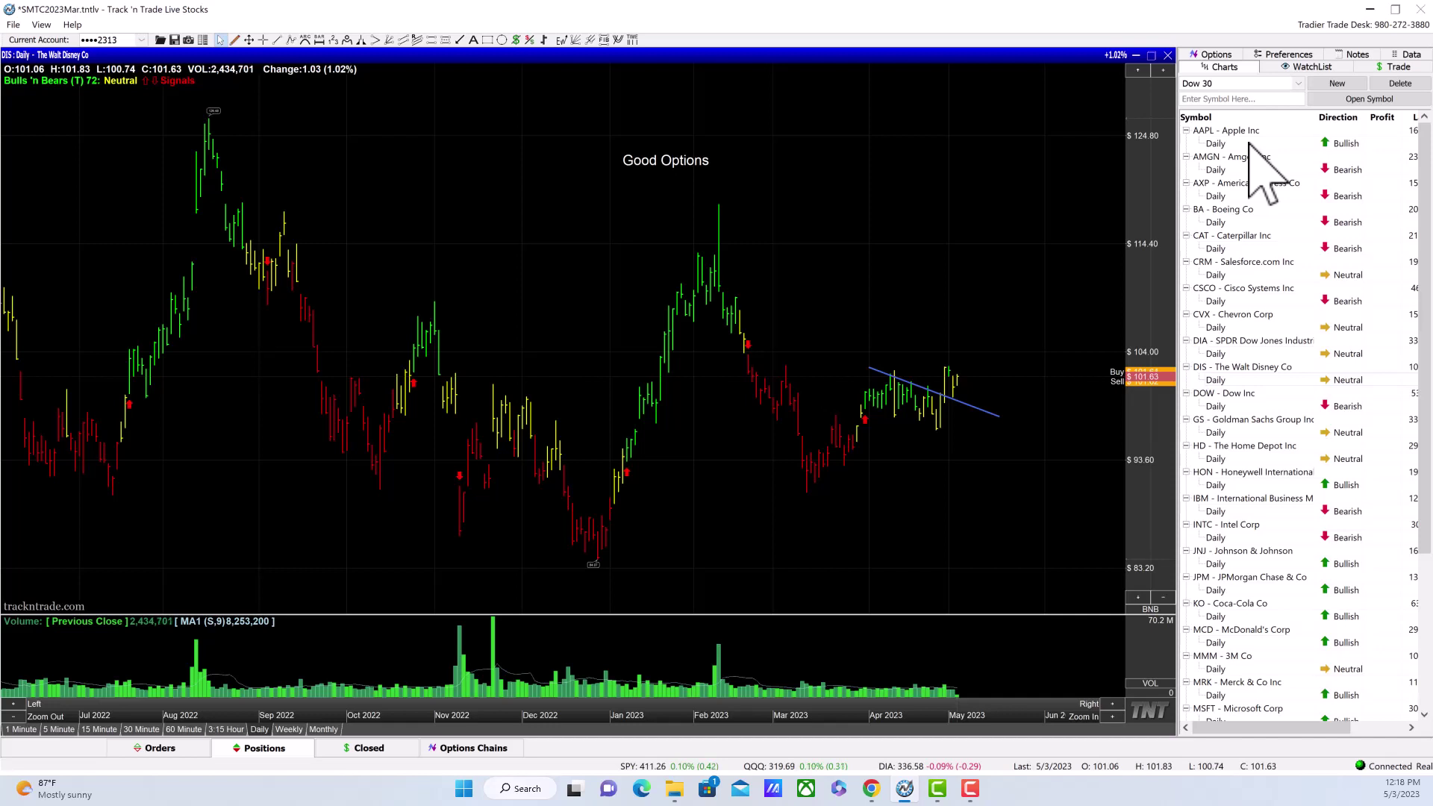
key(Down)
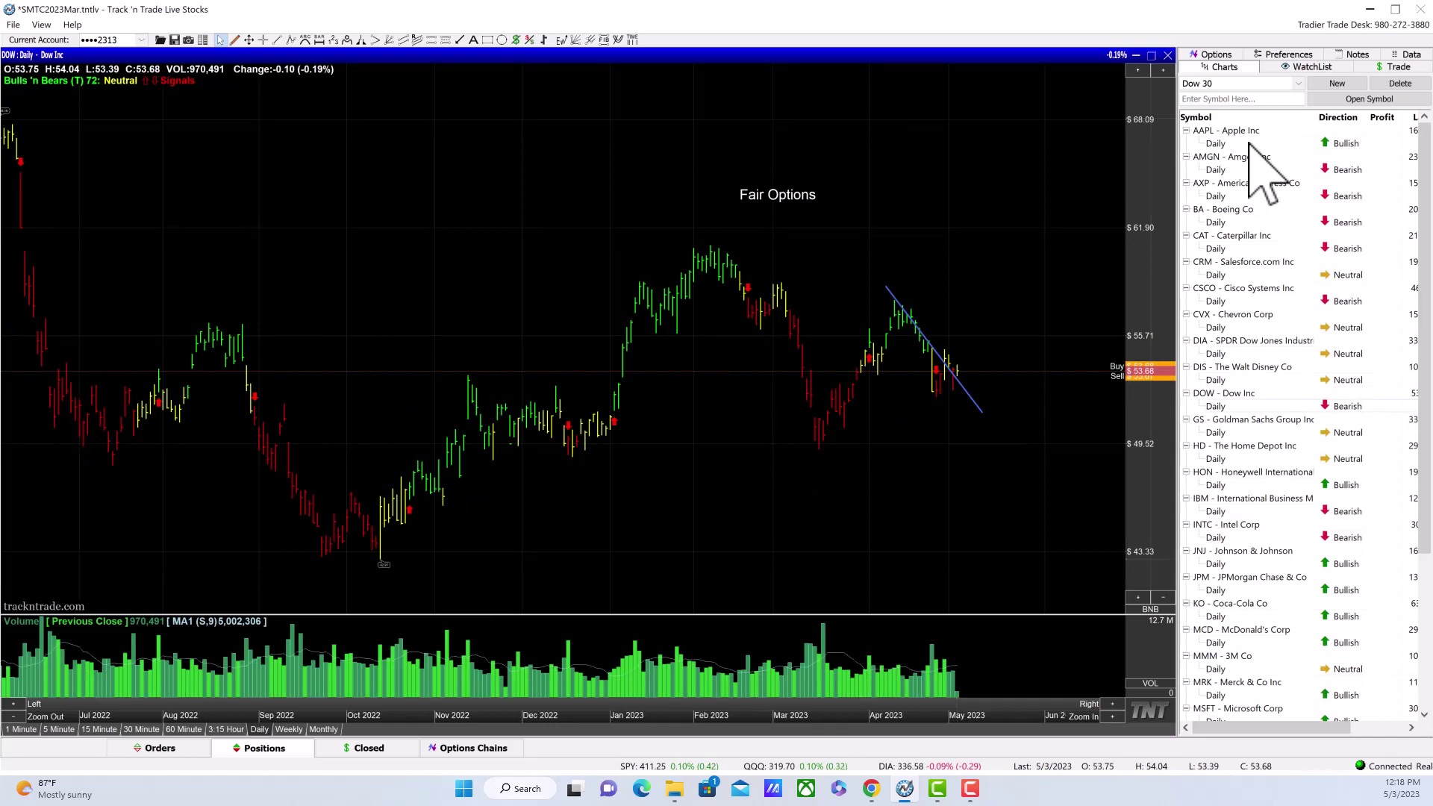
key(Down)
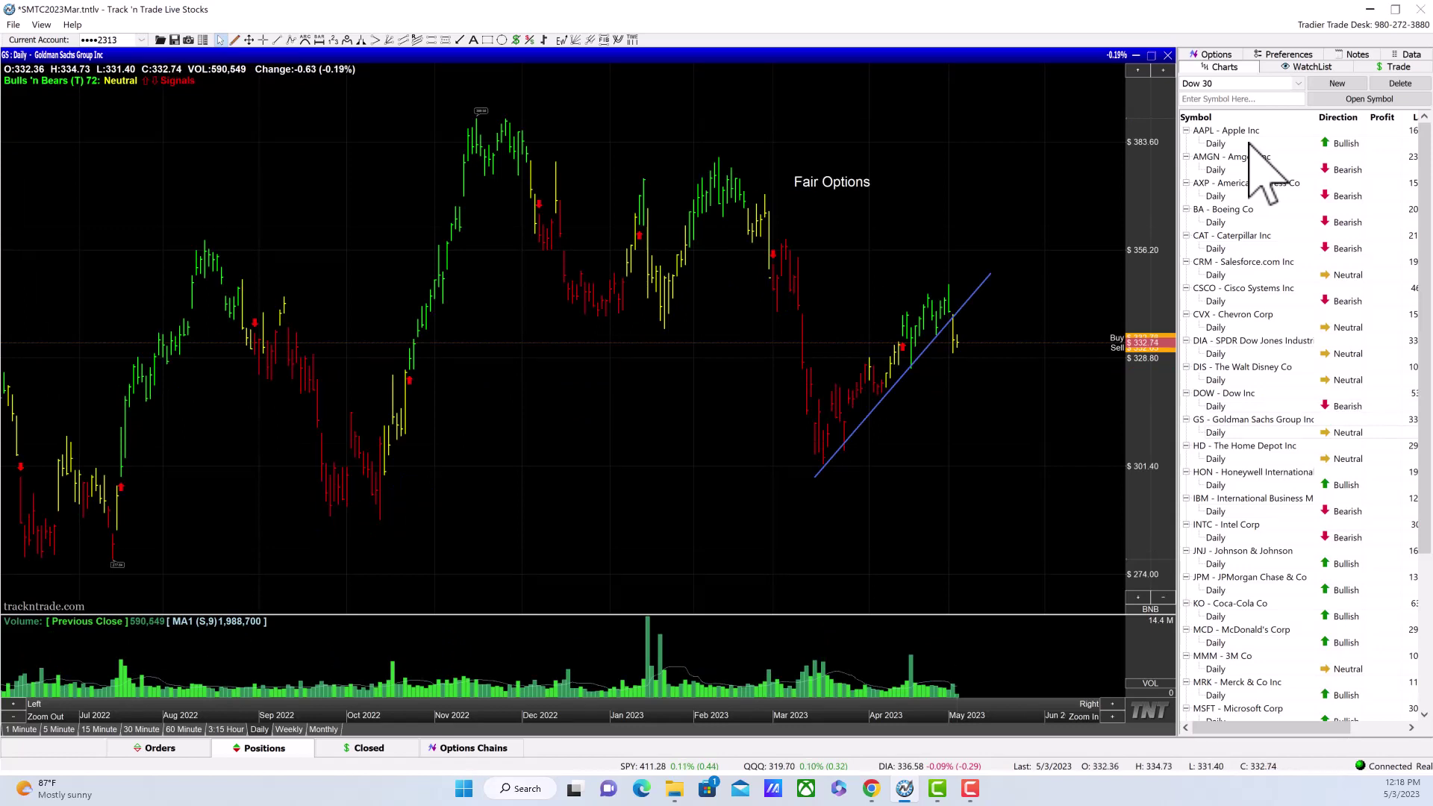
key(Down)
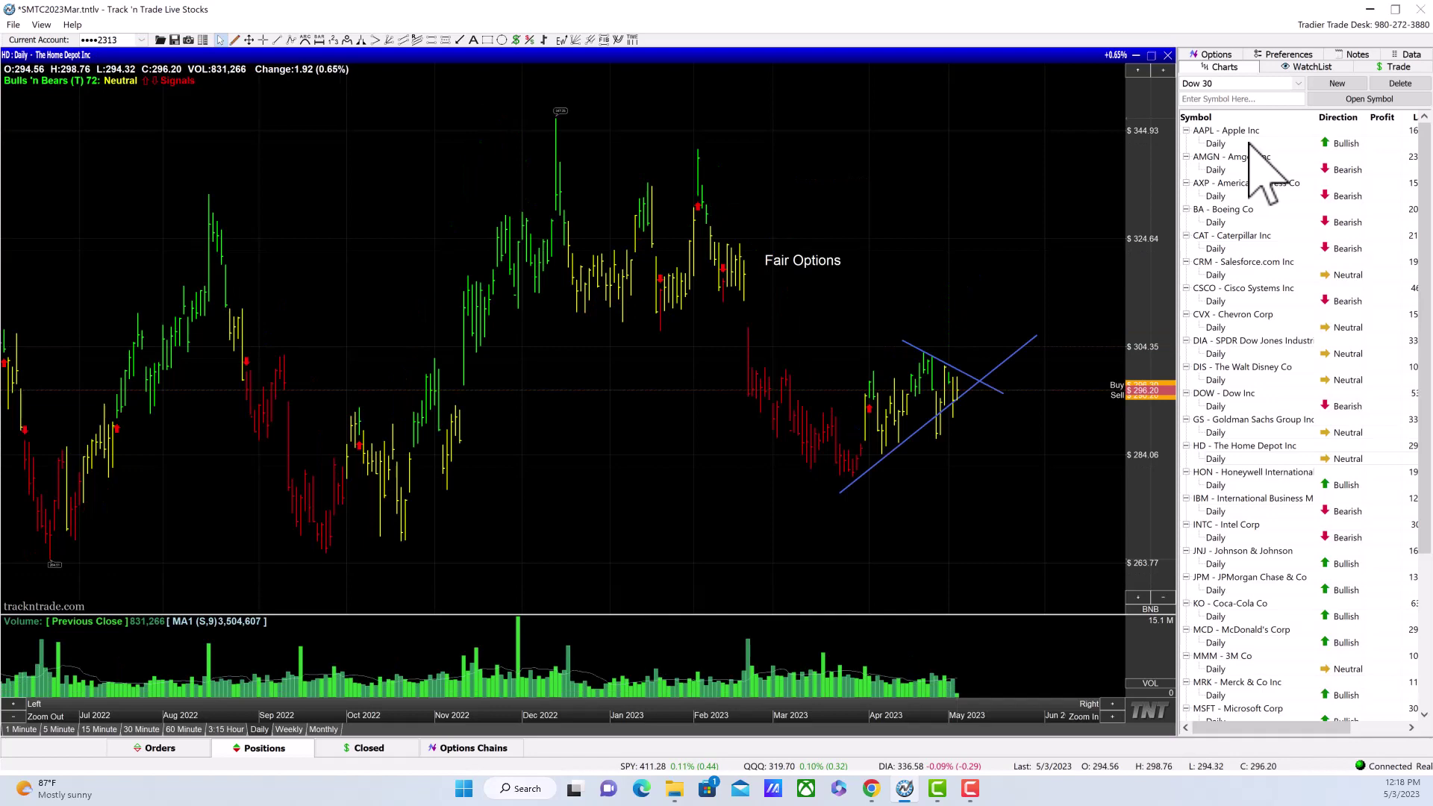
key(Up)
key(Down)
key(Down)
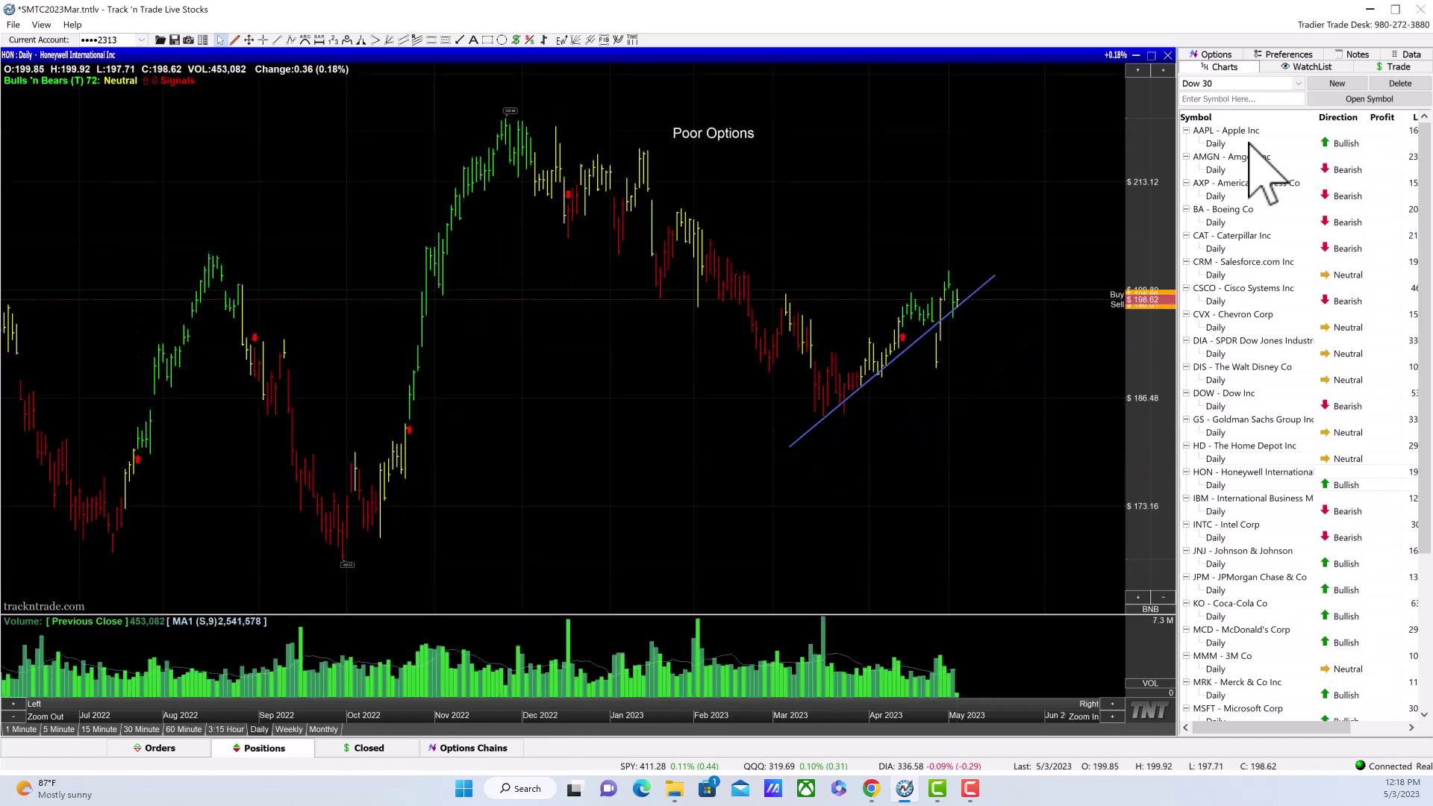
key(Up)
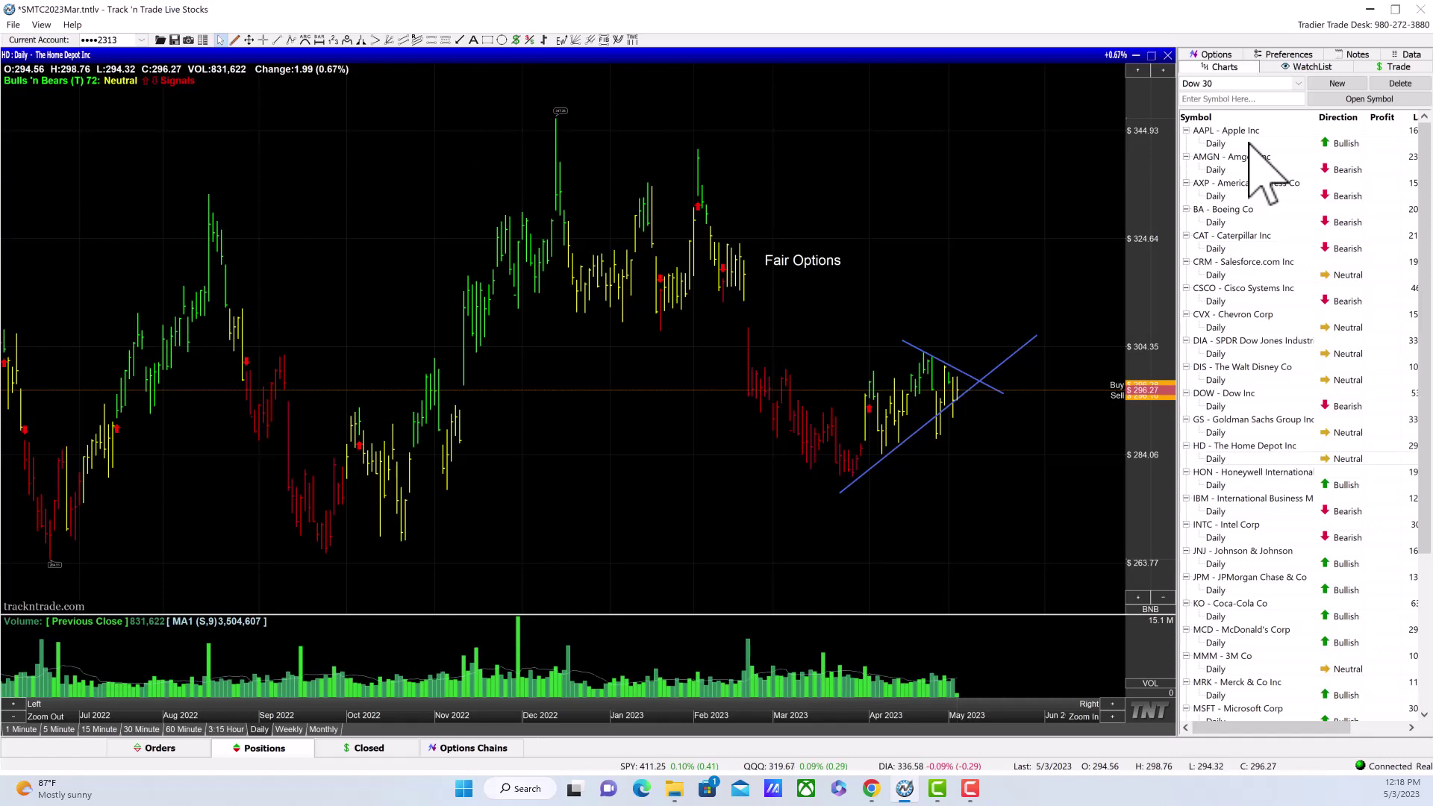
- Review the daily charts from Honeywell through McDonald's, including IBM, Intel, Johnson & Johnson, JPMorgan Chase and Coca-Cola
key(Down)
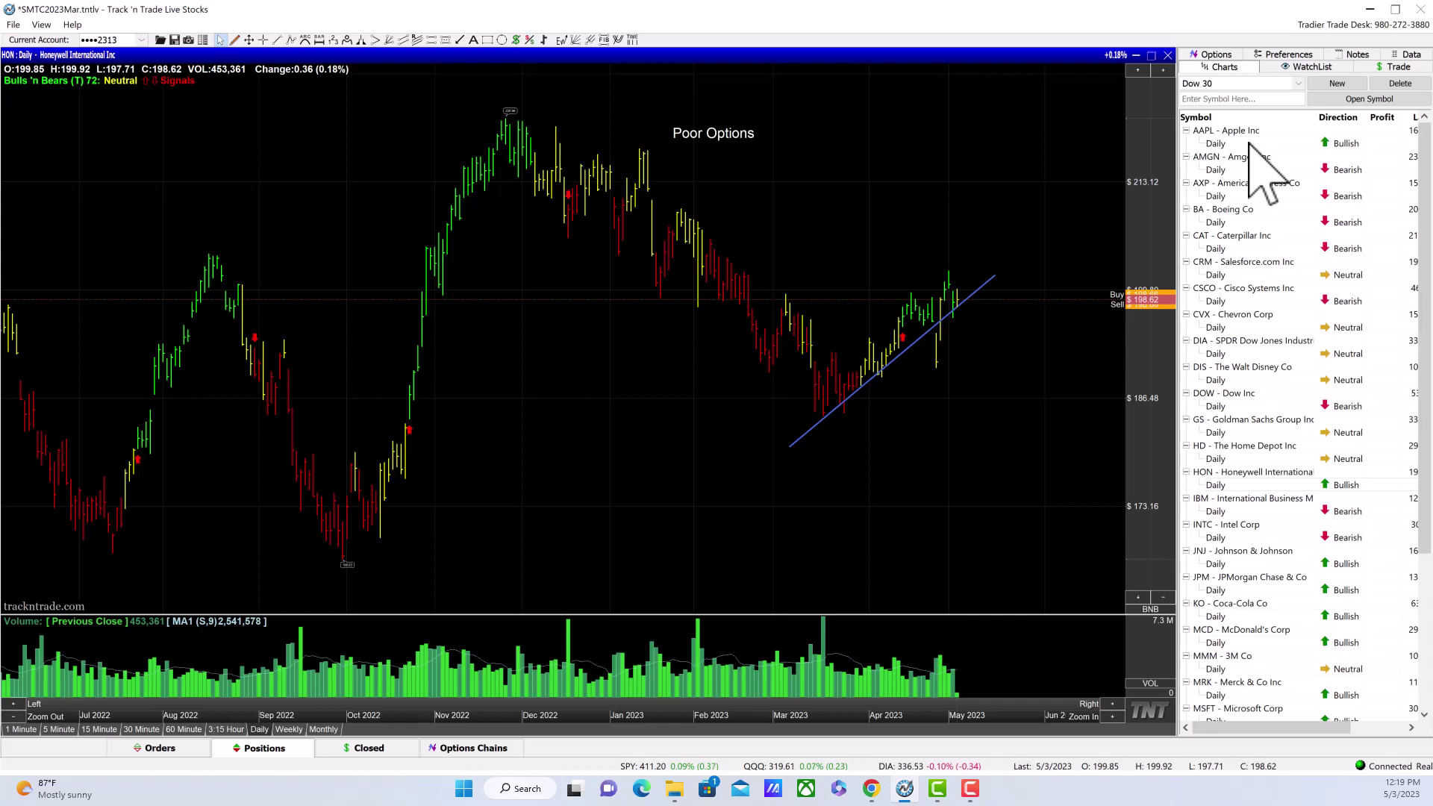
key(Down)
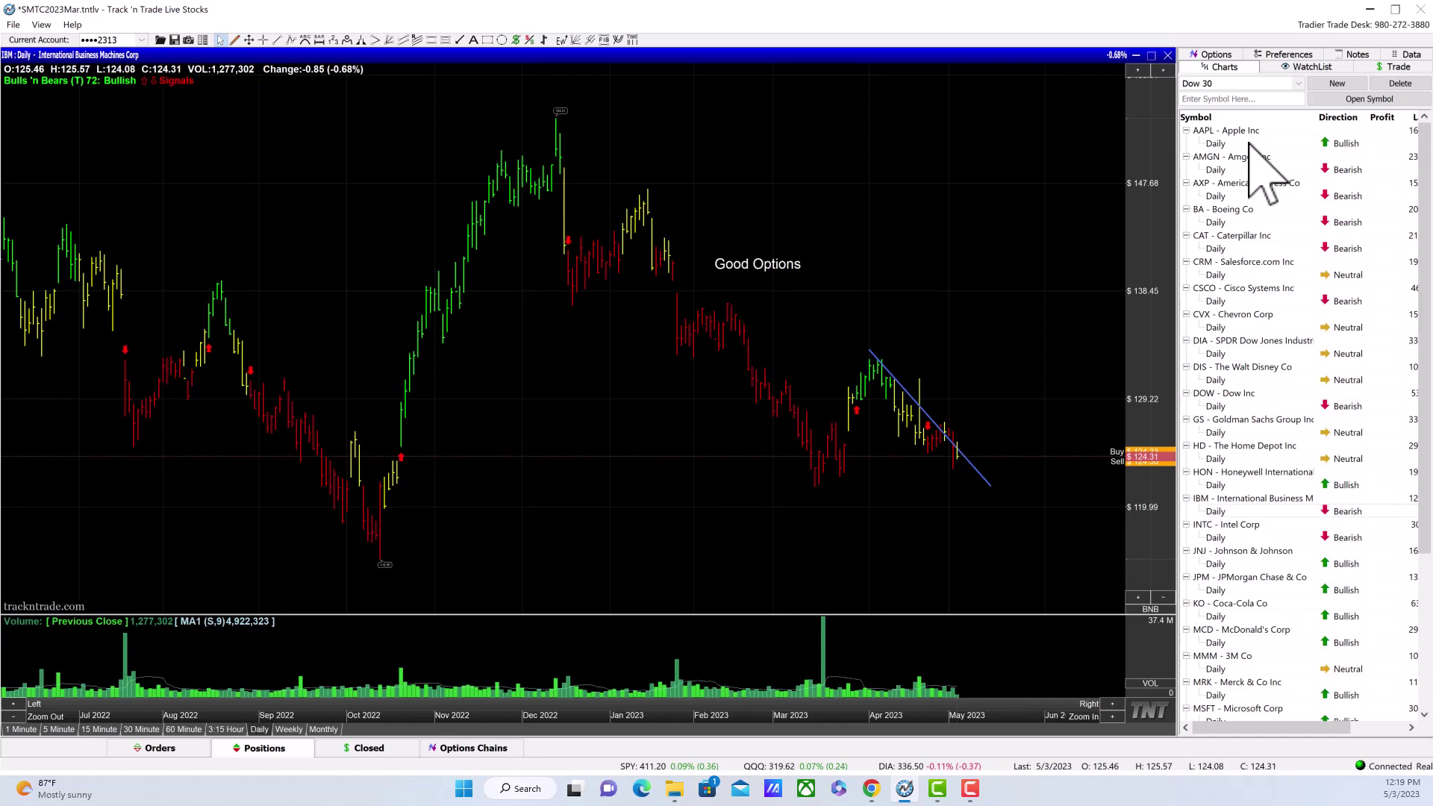
key(Down)
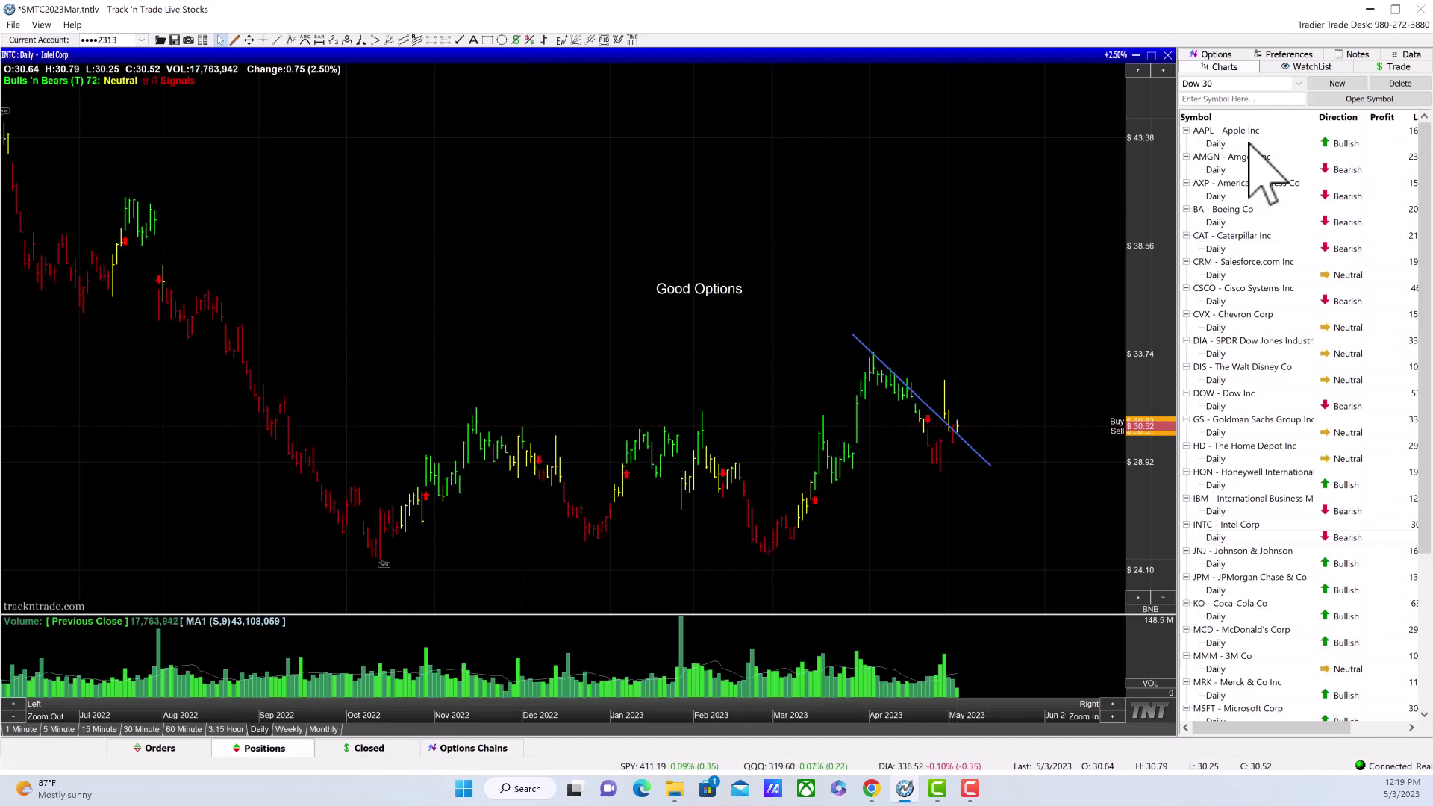
key(Down)
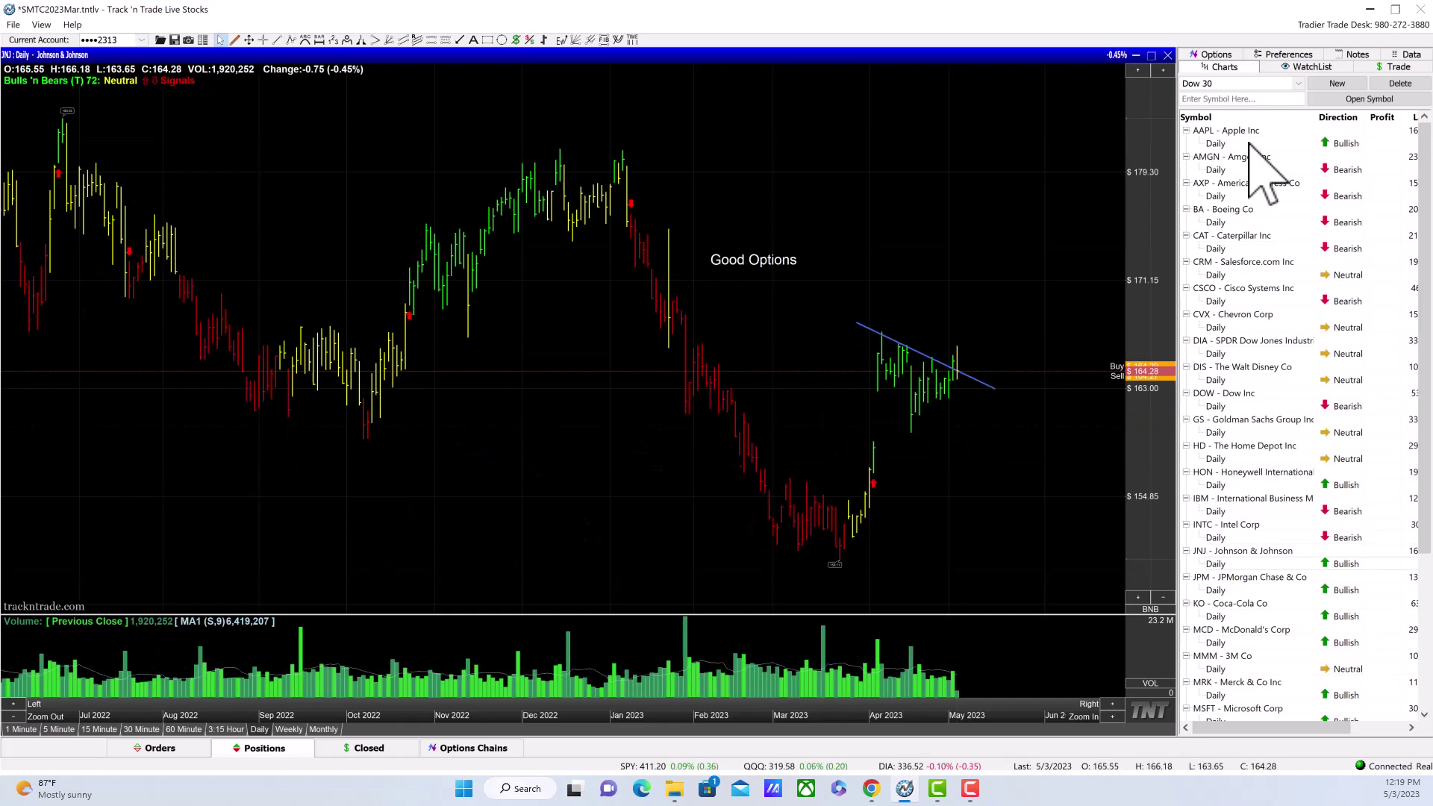
key(Down)
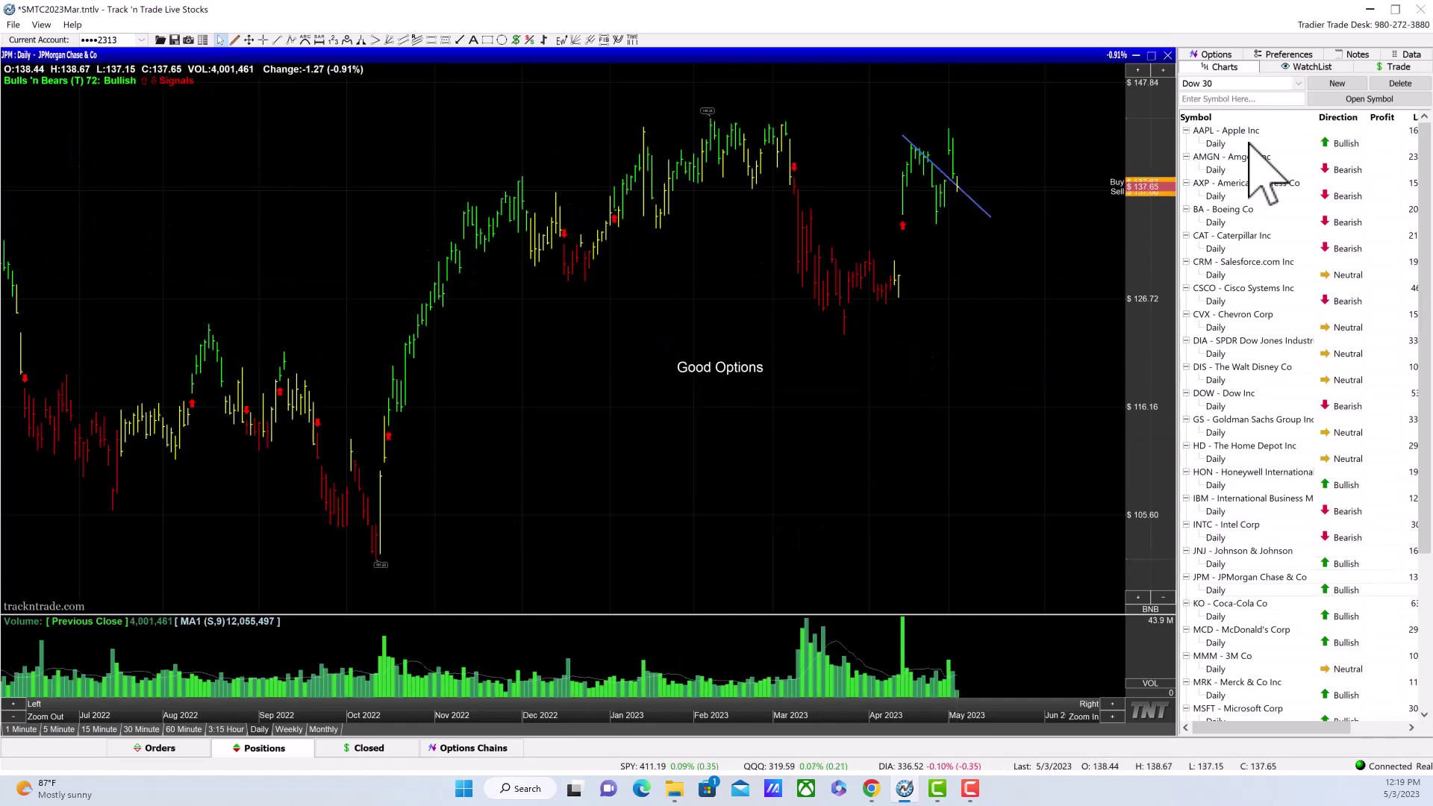
key(Down)
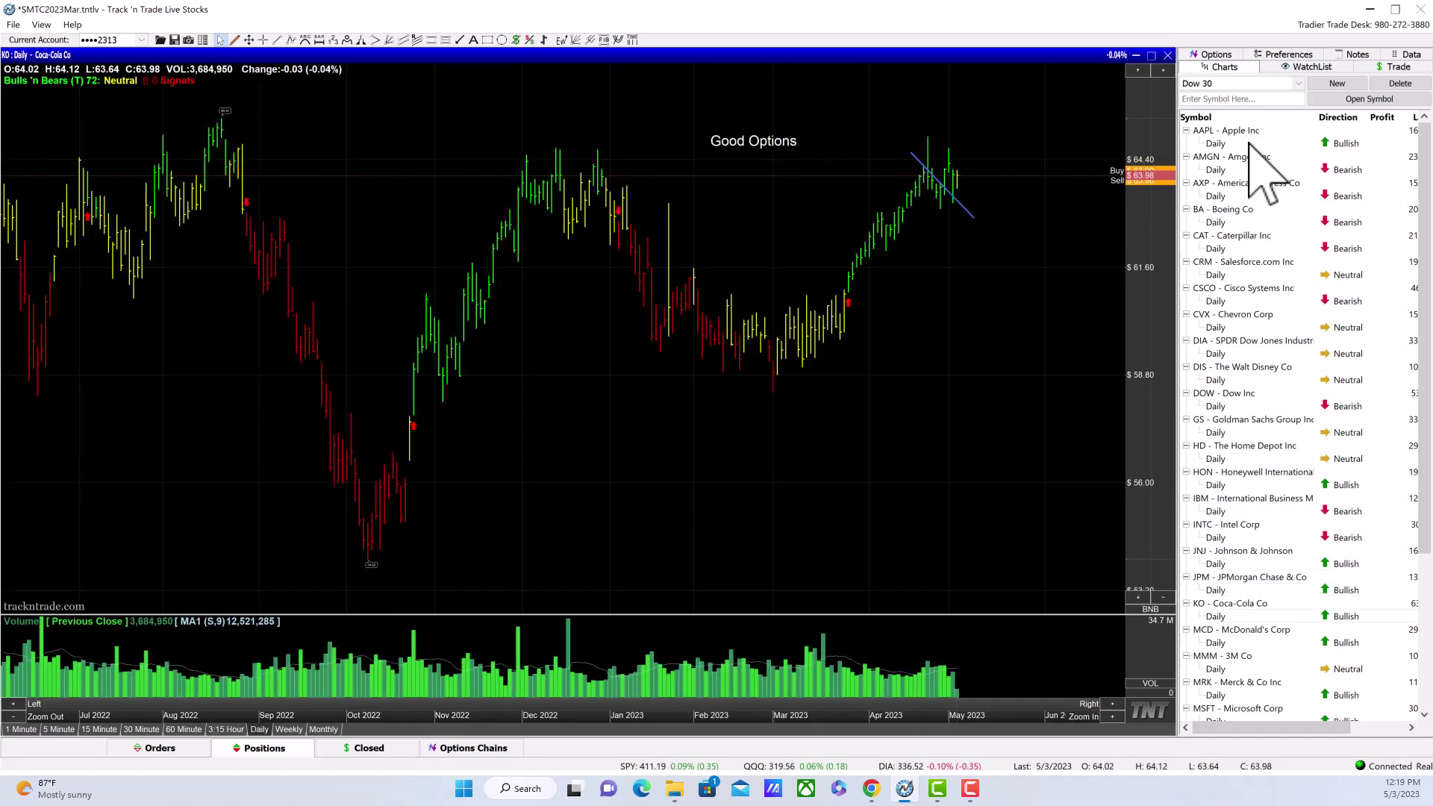
key(Down)
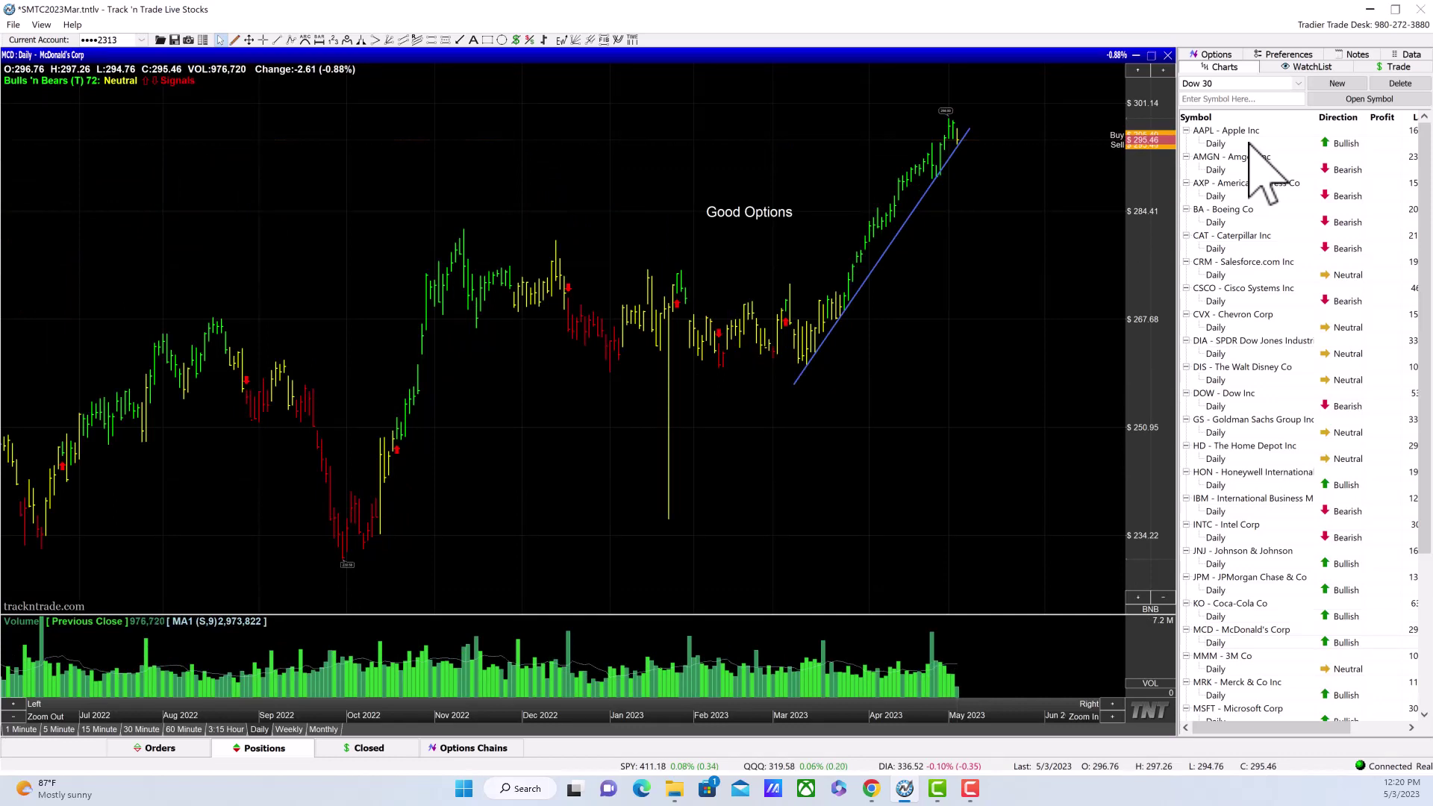
- Replace the trendline on the 3M daily chart with a rising one beneath the recent lows, starting at Mar 13 '23 near $99.80
key(Down)
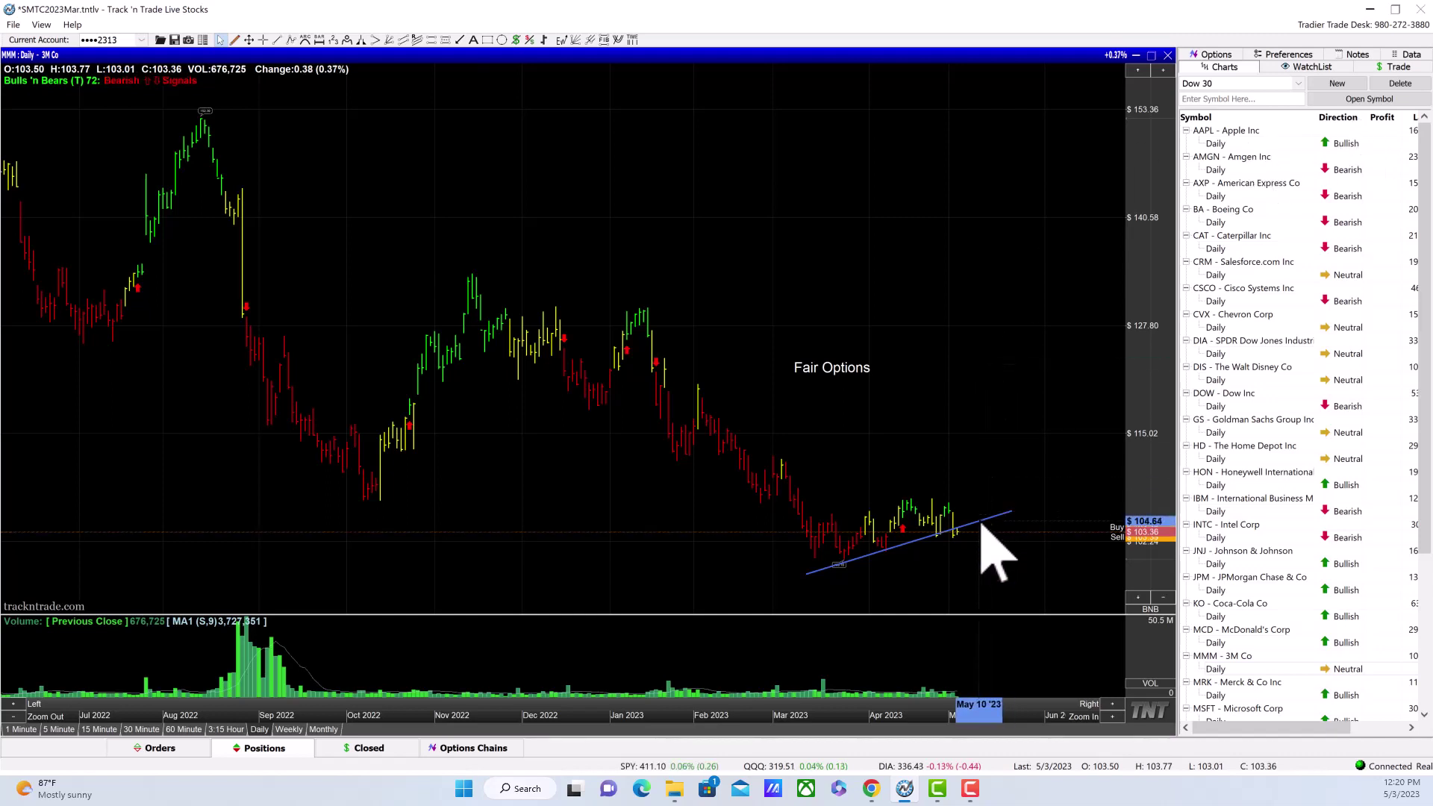
key(Delete)
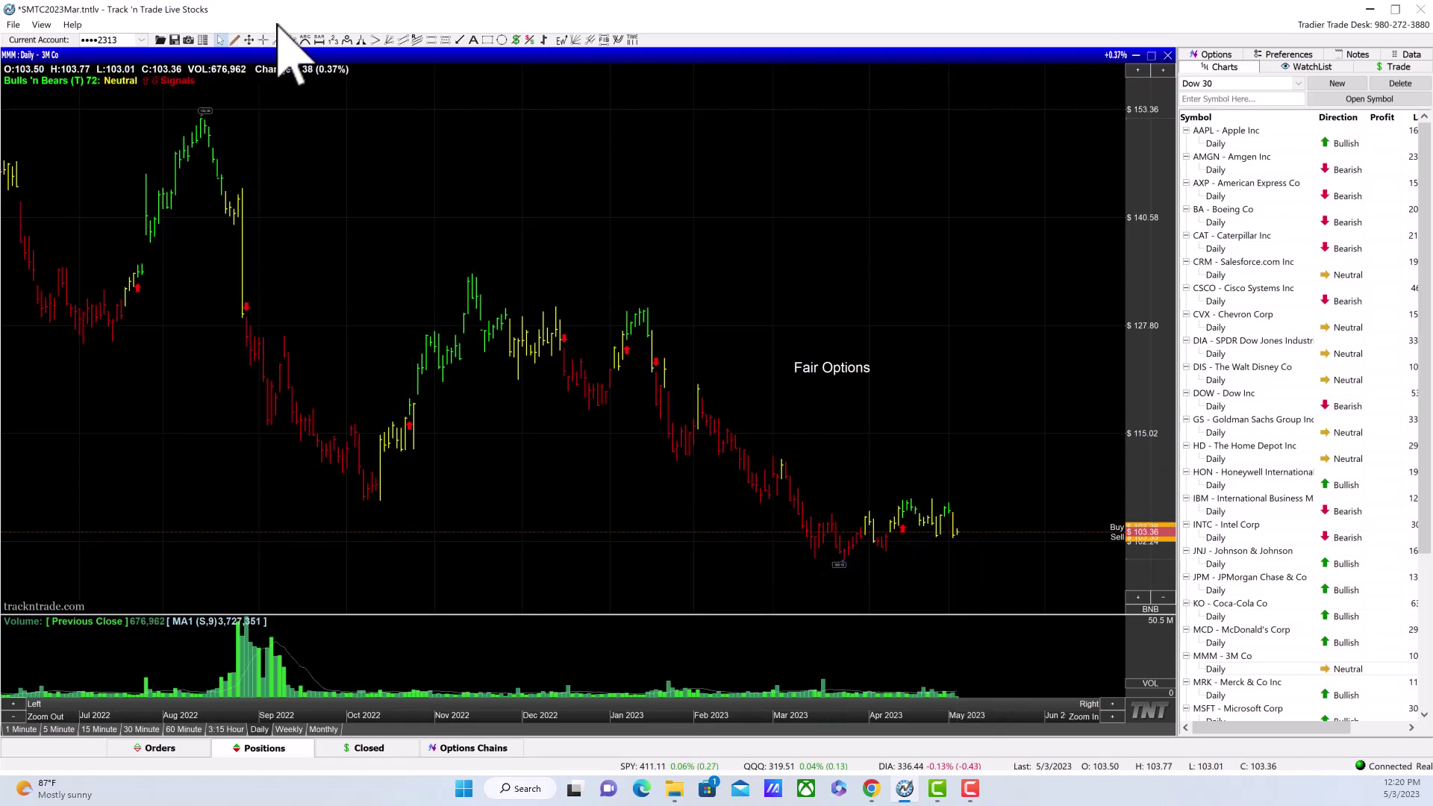
click(277, 40)
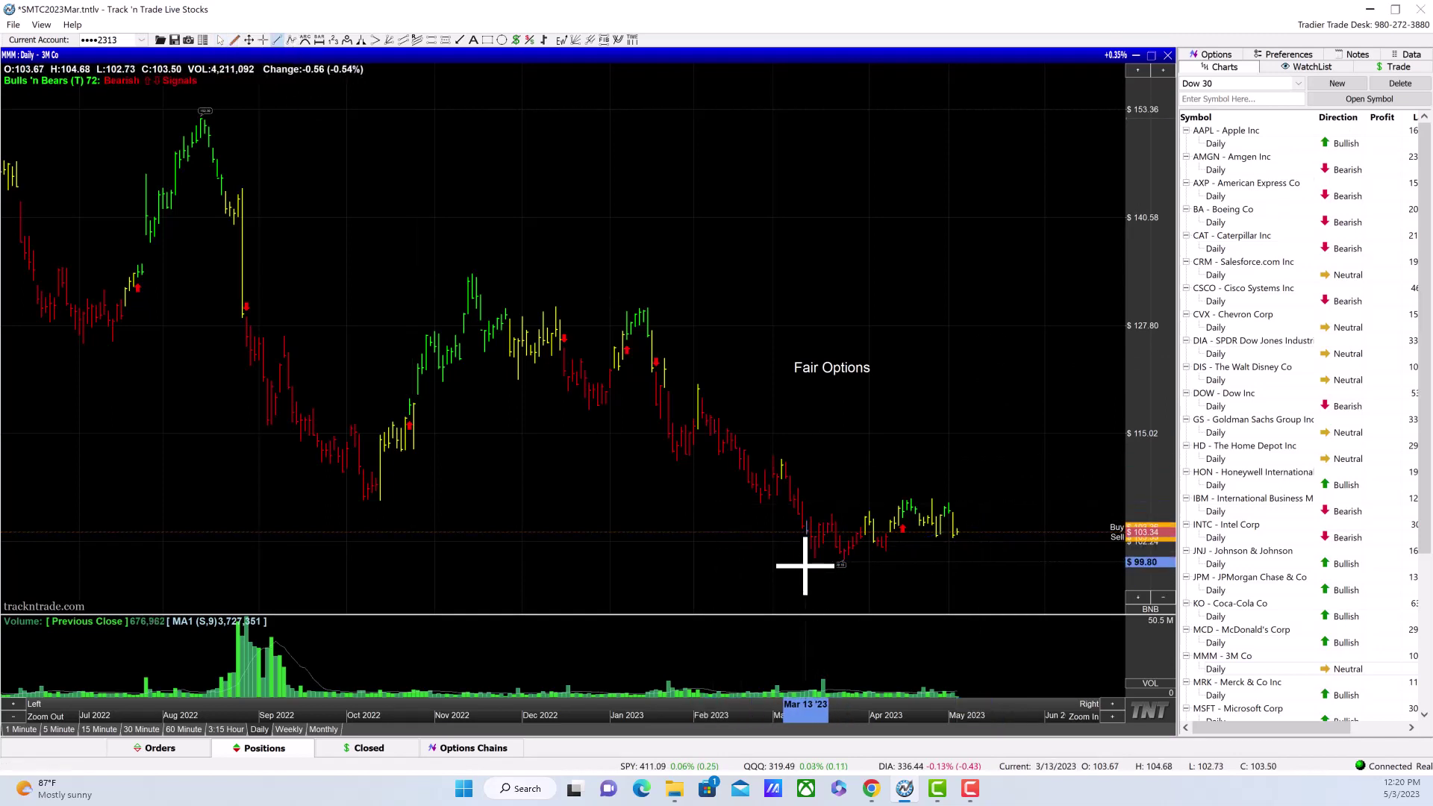
mouse_move(804, 562)
mouse_down()
mouse_move(930, 565)
mouse_move(1008, 544)
mouse_move(992, 531)
mouse_up()
- Review the daily charts of Merck, Microsoft, Nike, Procter & Gamble and Travelers against their trendlines and options ratings
click(1224, 696)
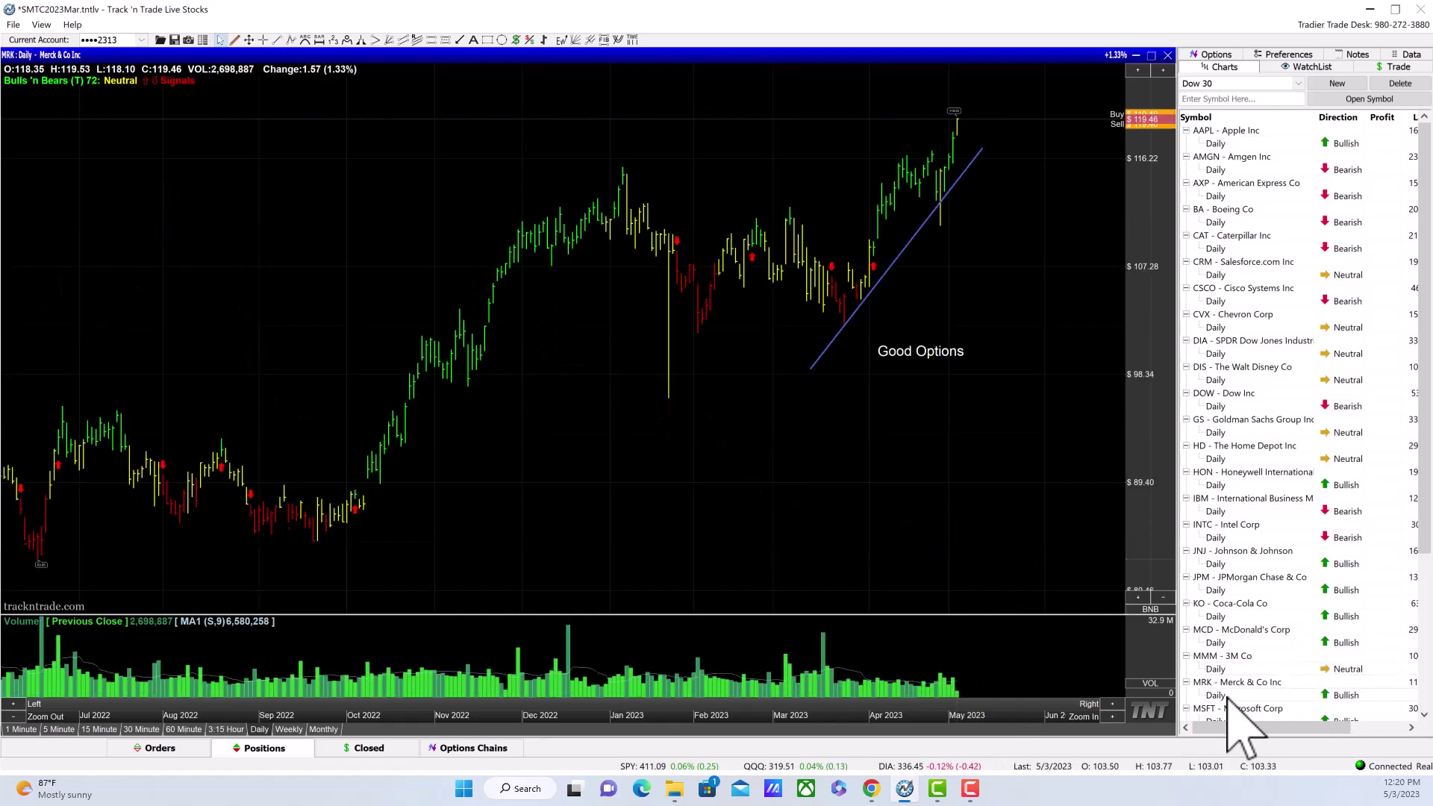
click(1229, 705)
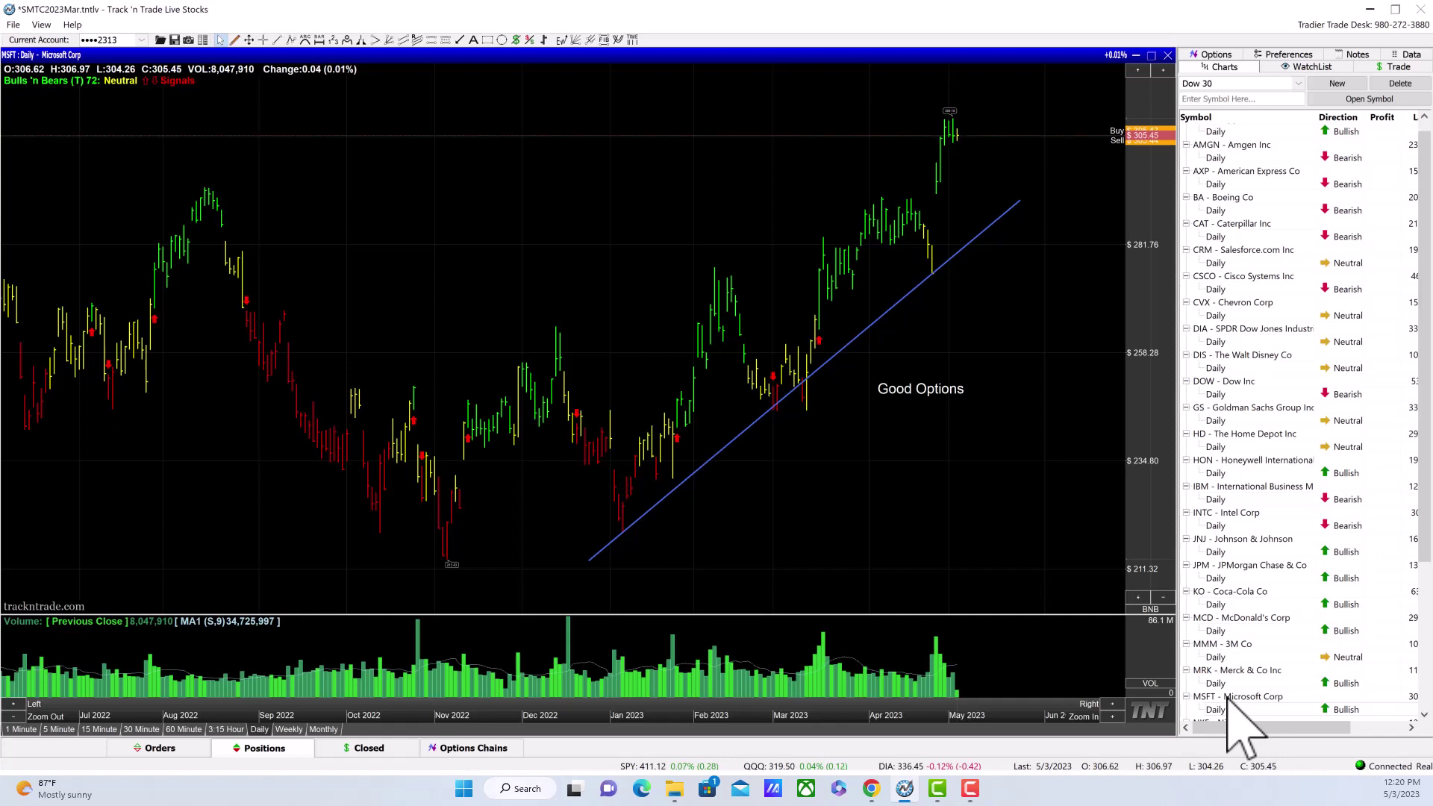
click(1229, 706)
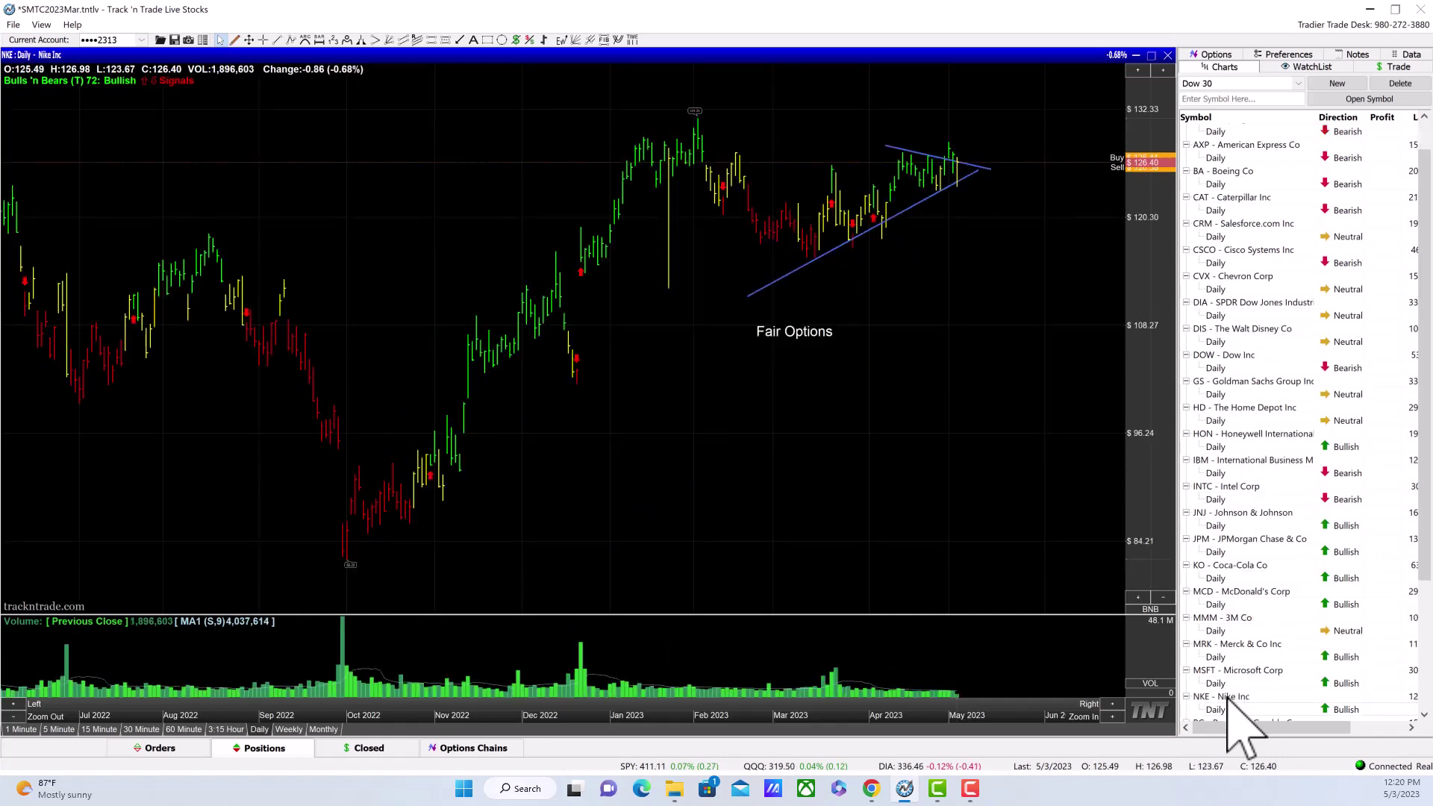
key(Down)
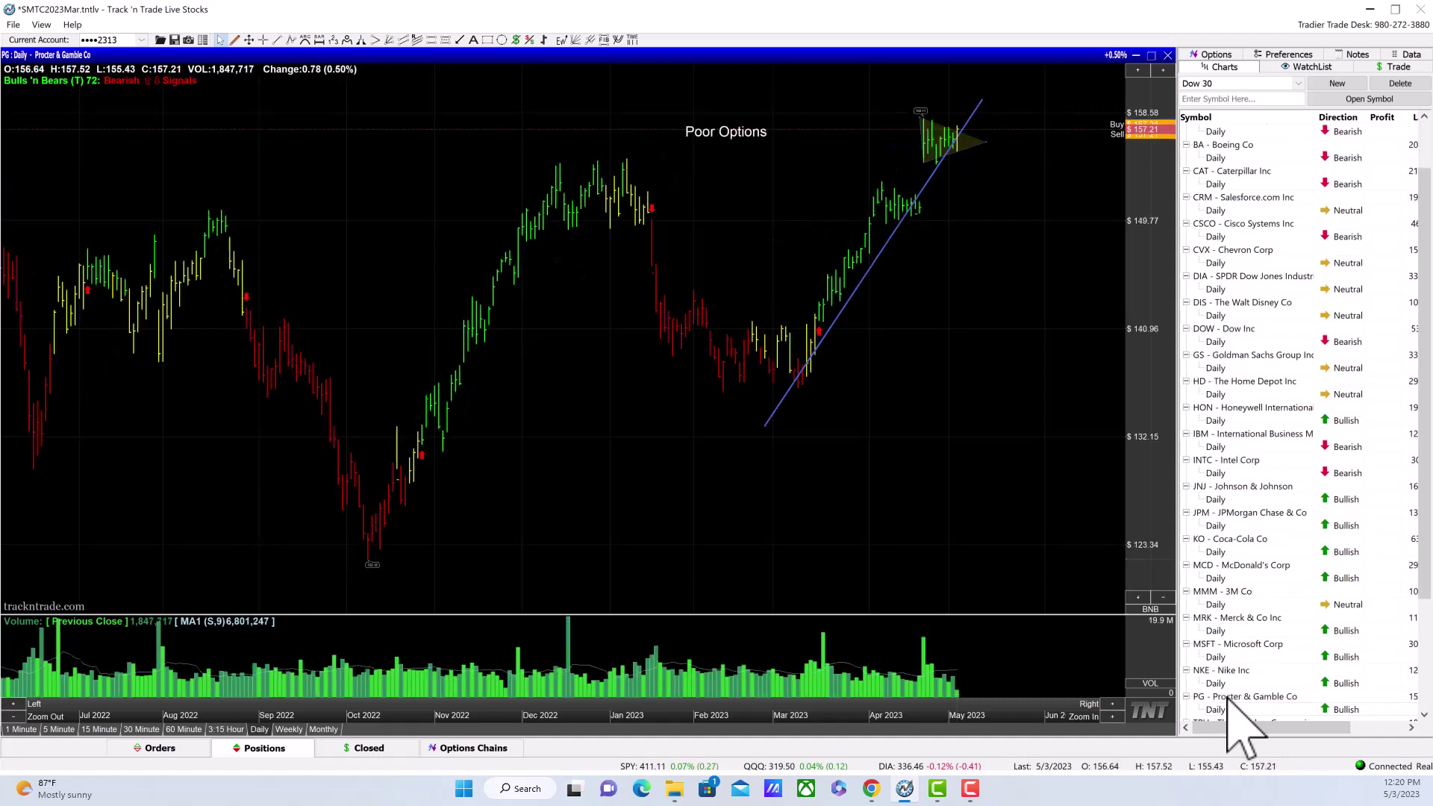
key(Down)
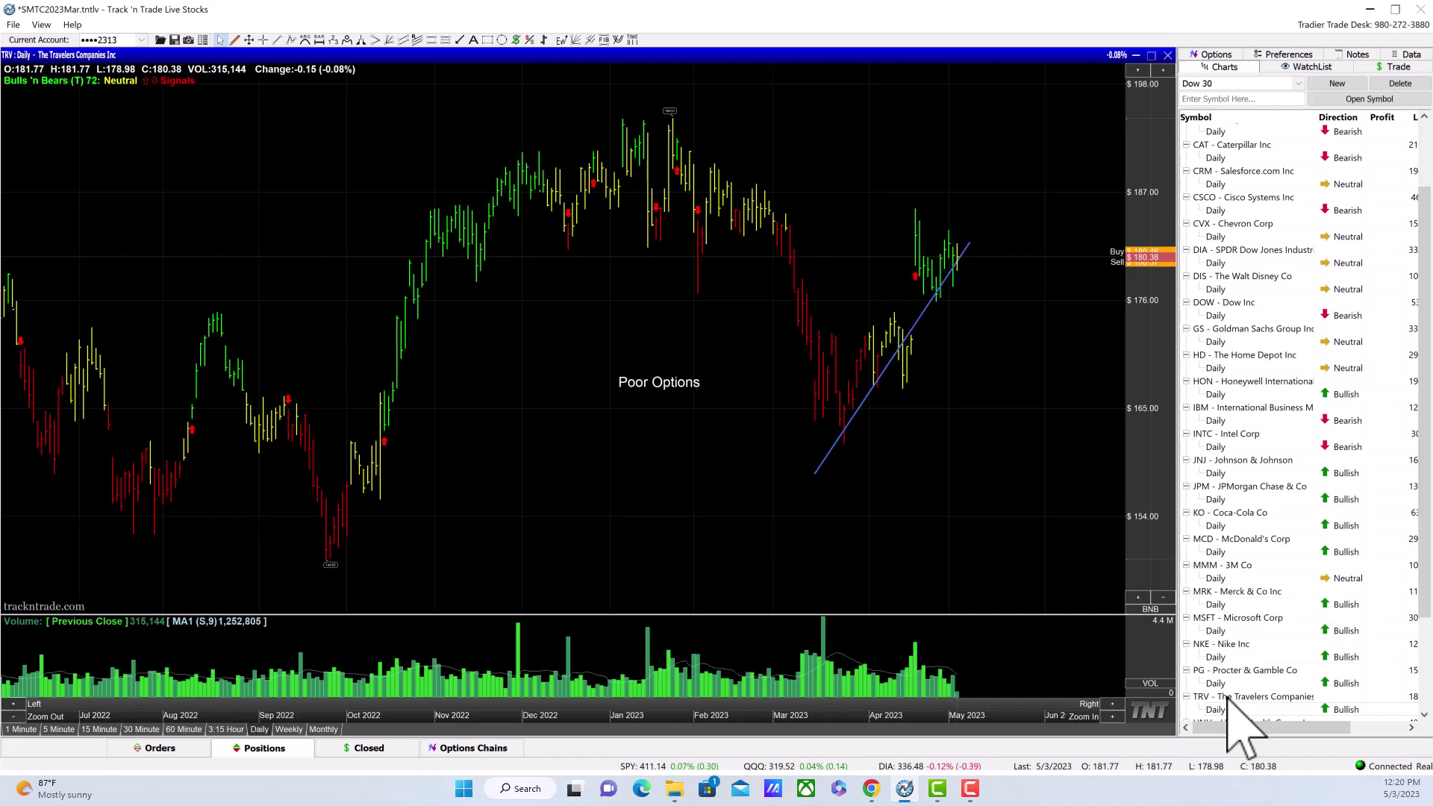
- Review the daily charts of UnitedHealth, Visa, Verizon, Walgreens Boots Alliance and Walmart against their trendlines and options ratings
key(Down)
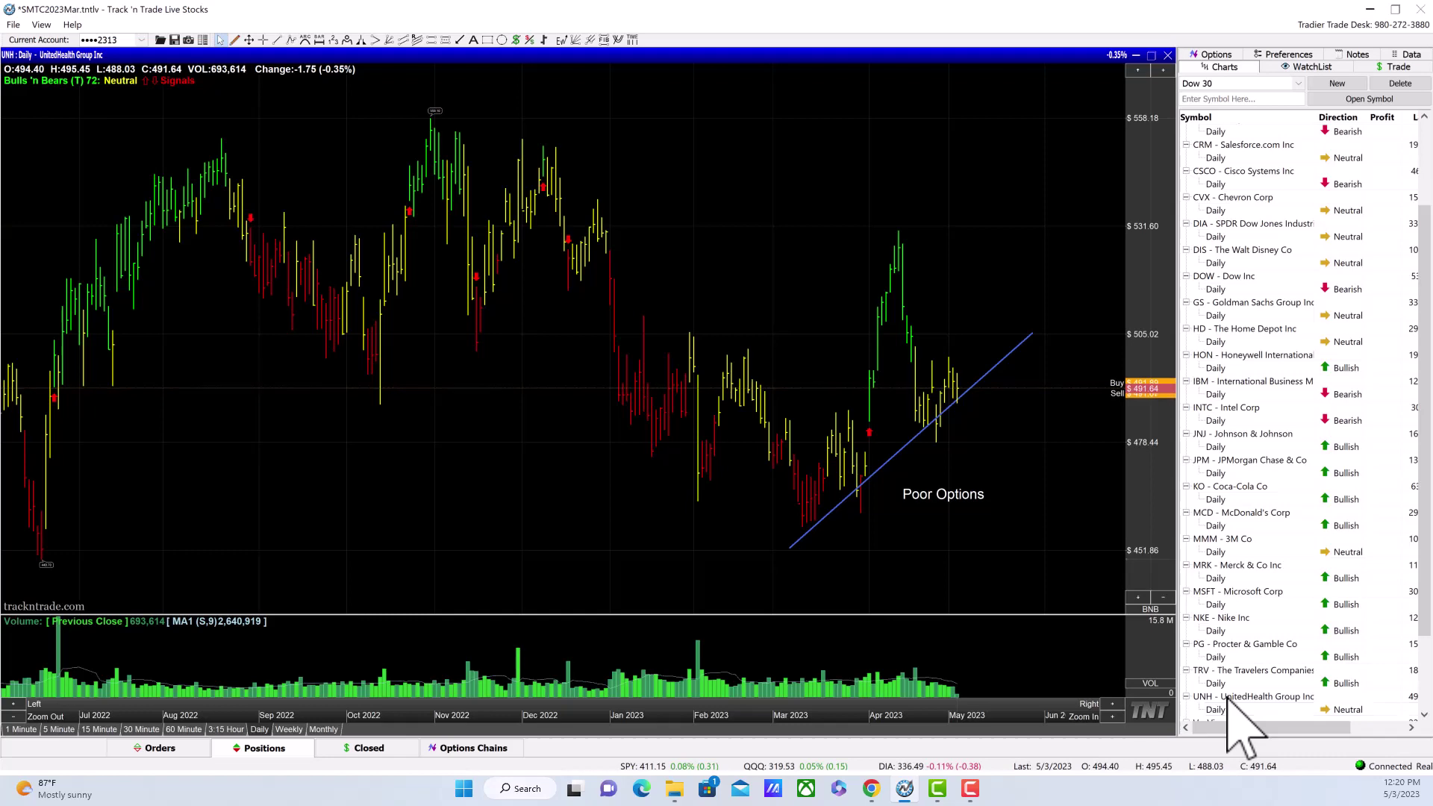
key(Down)
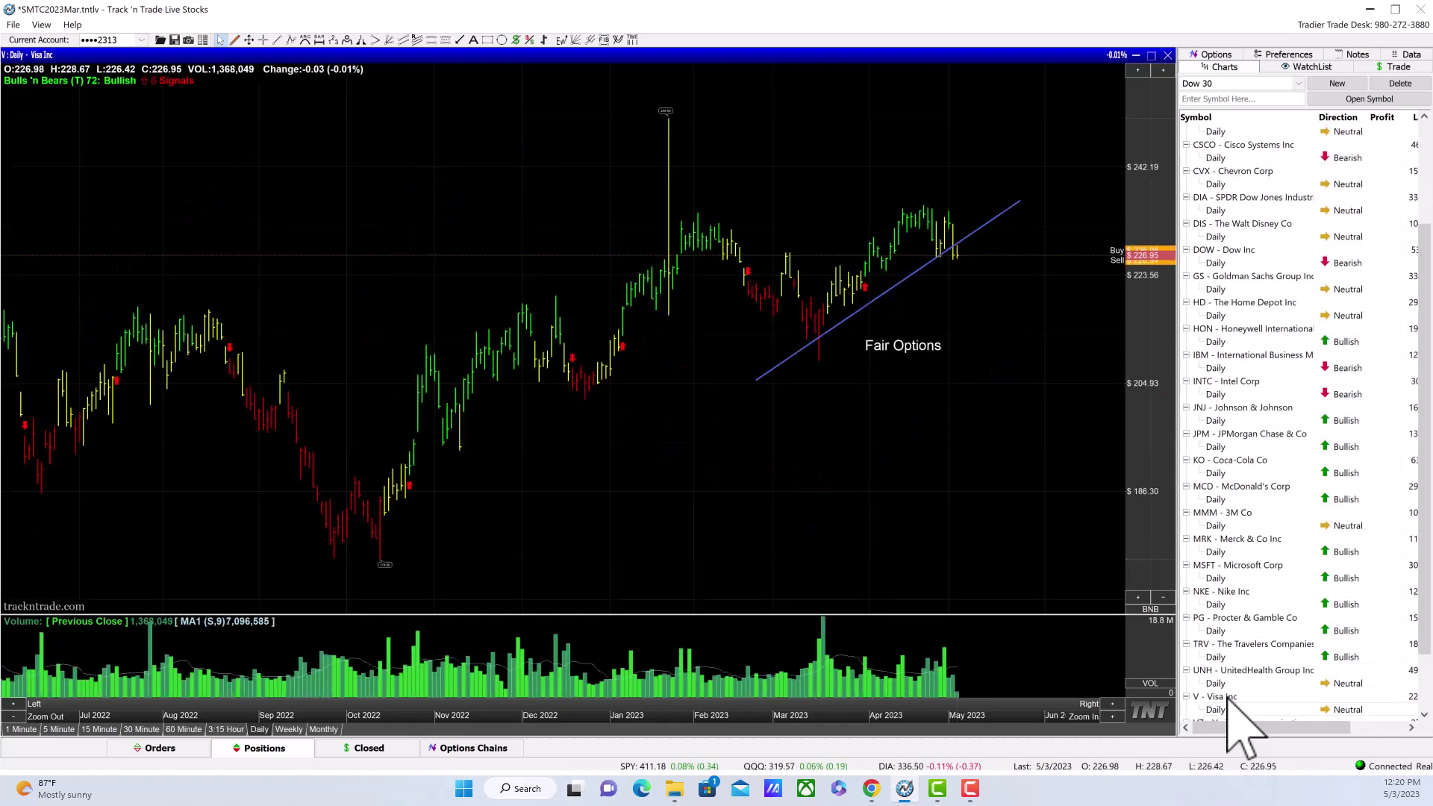
key(Down)
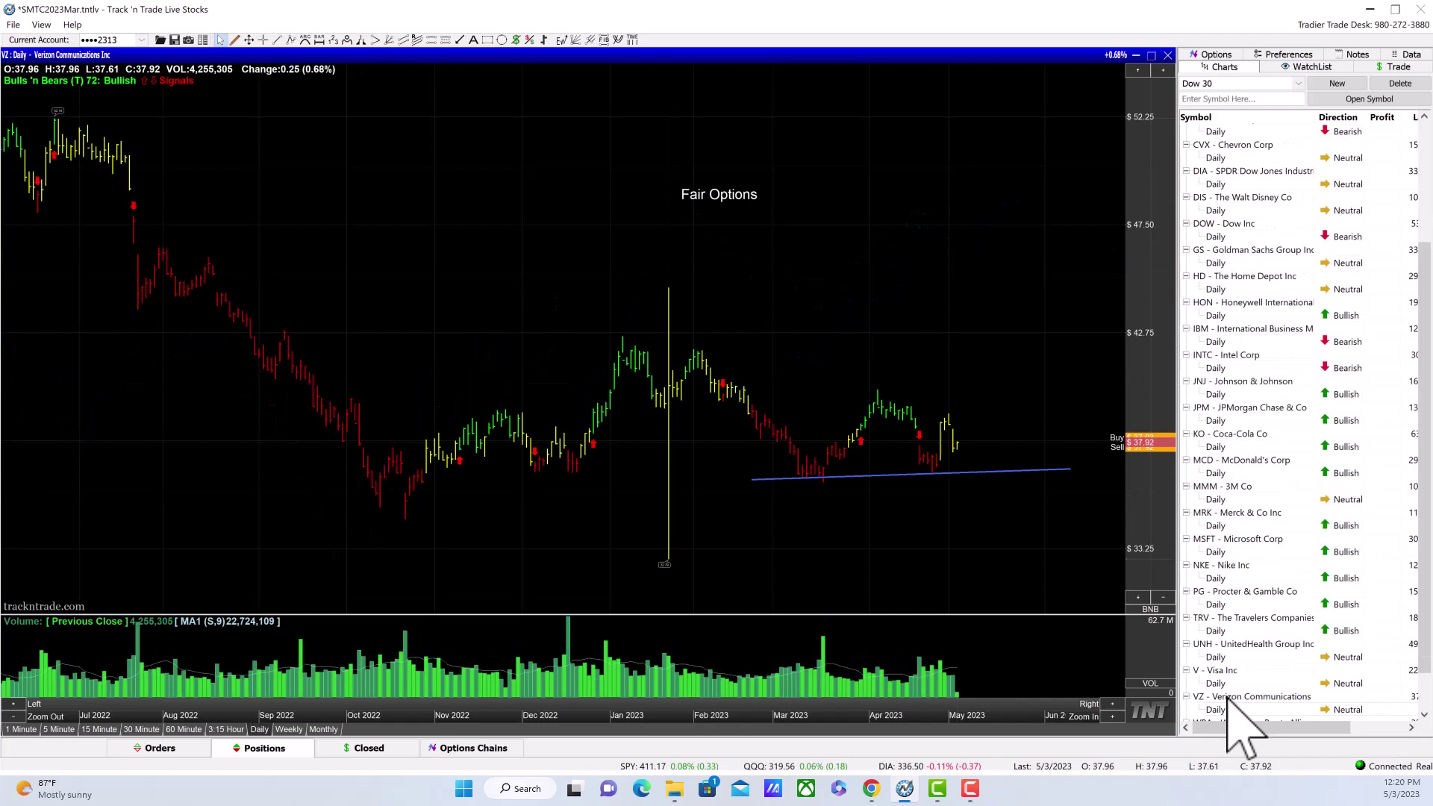
key(Down)
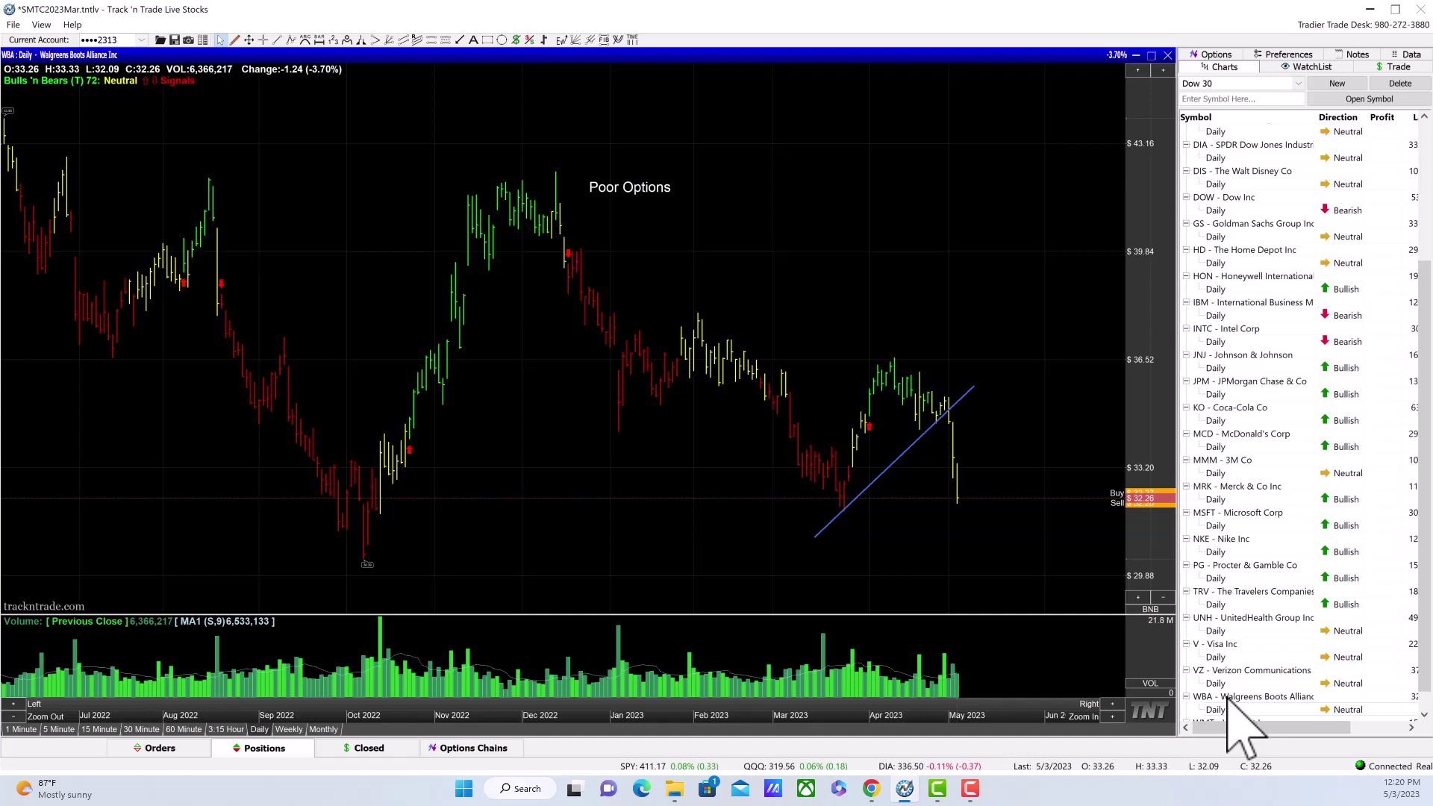
key(Down)
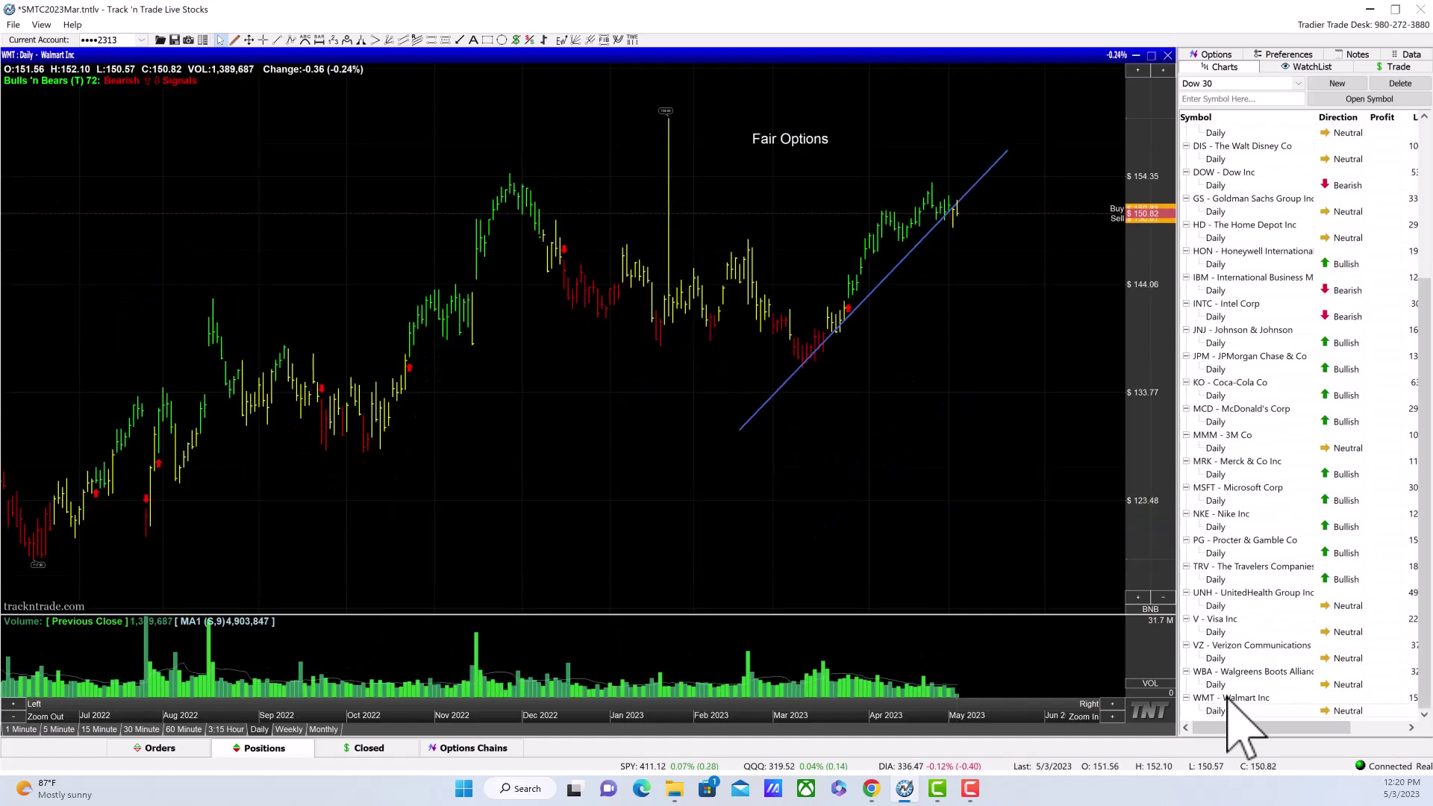